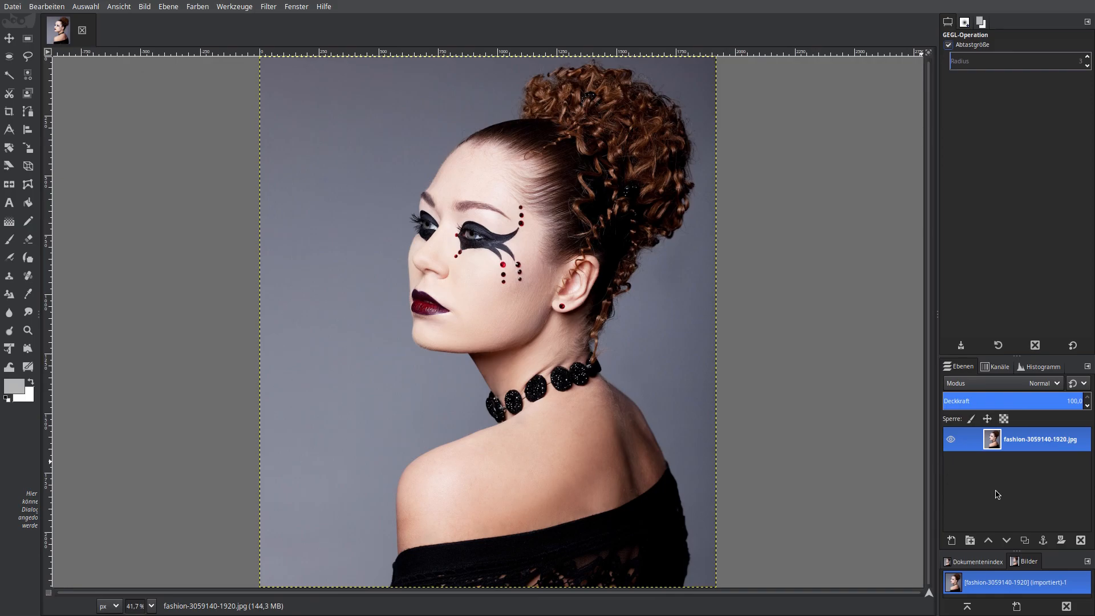
Step: Duplicate the photo layer and adjust the copy's brightness to 0,032 and contrast to 0,042
click(1026, 540)
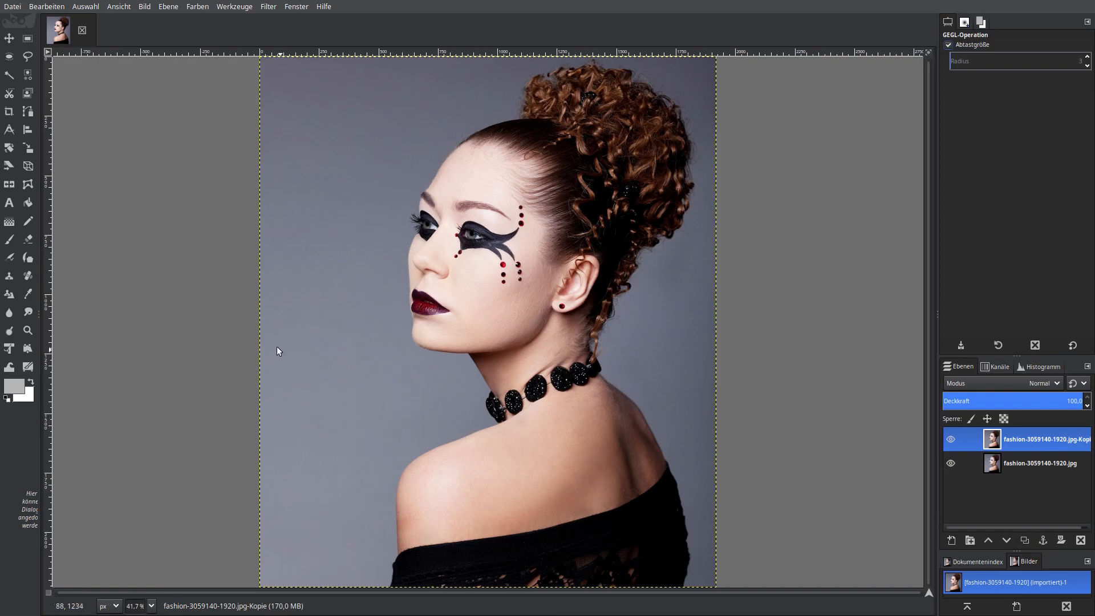
click(194, 10)
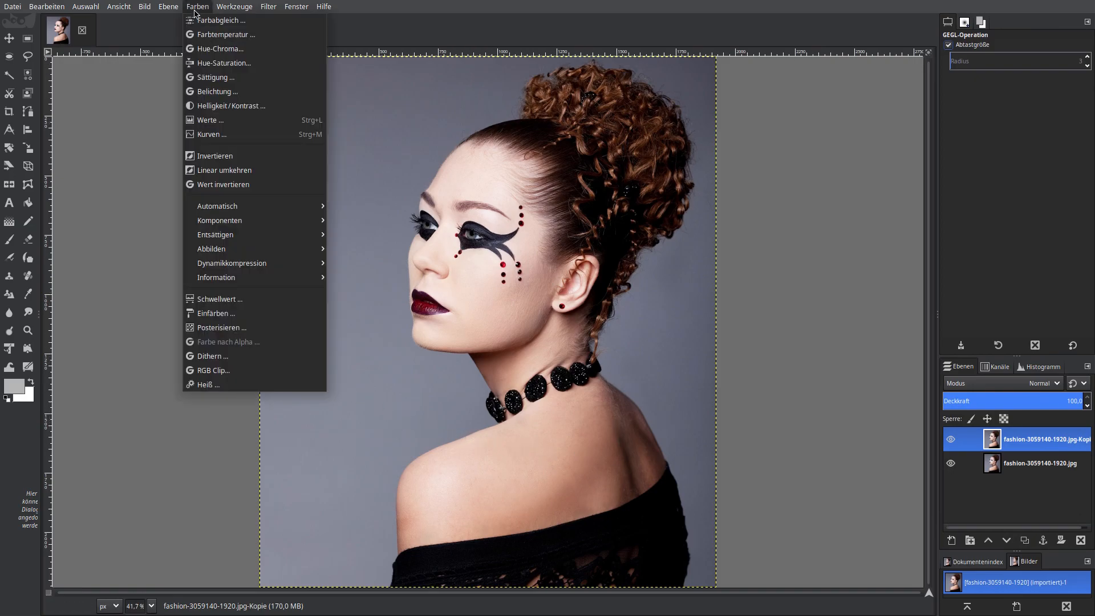
click(213, 109)
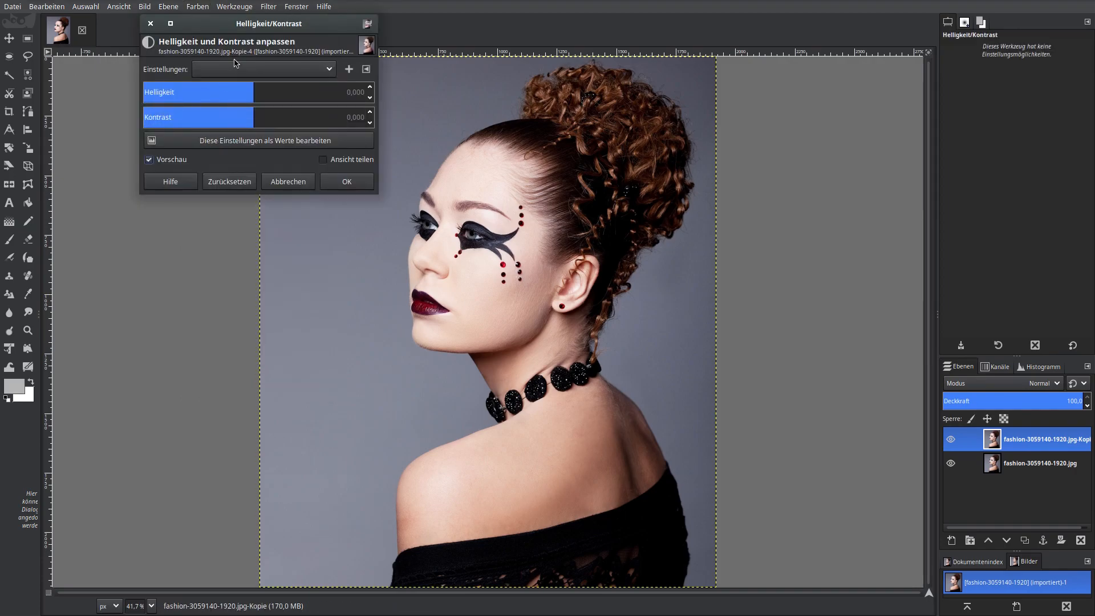
drag(260, 28, 251, 216)
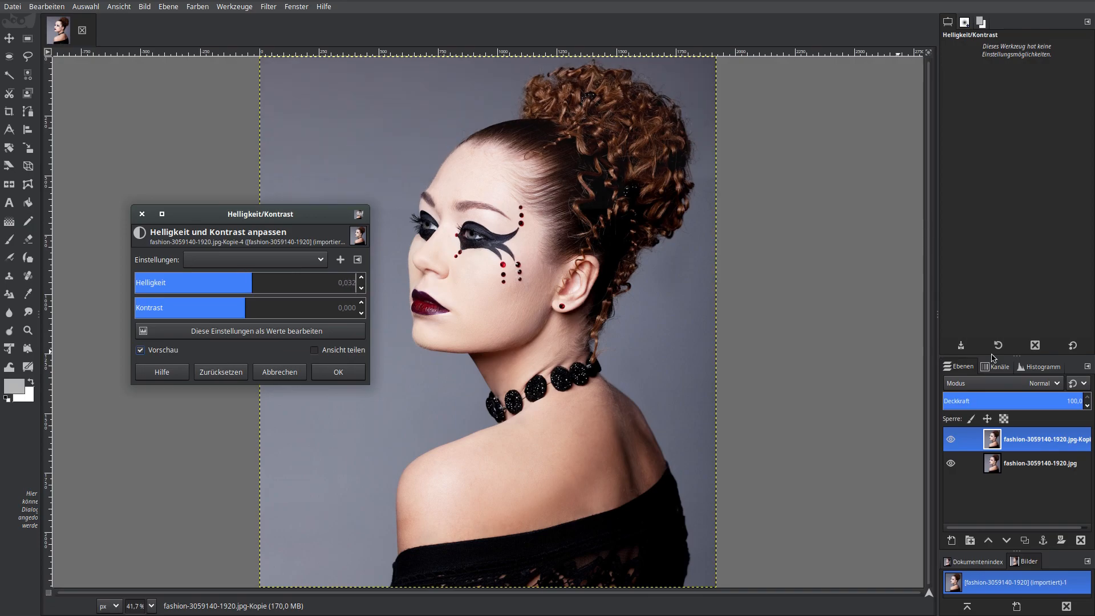
double_click(346, 308)
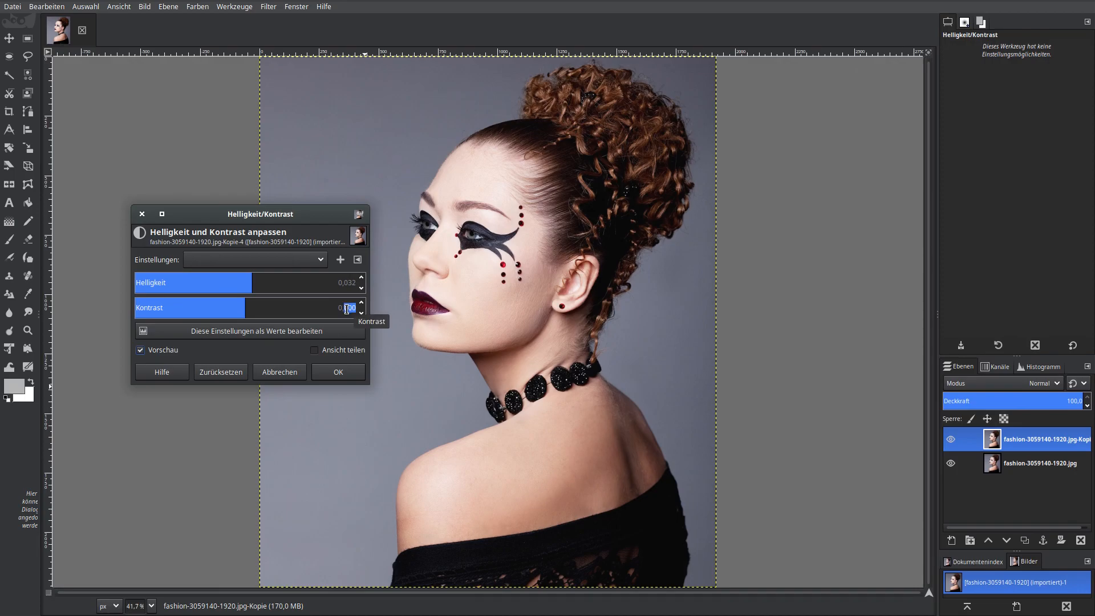
text(42)
key(Return)
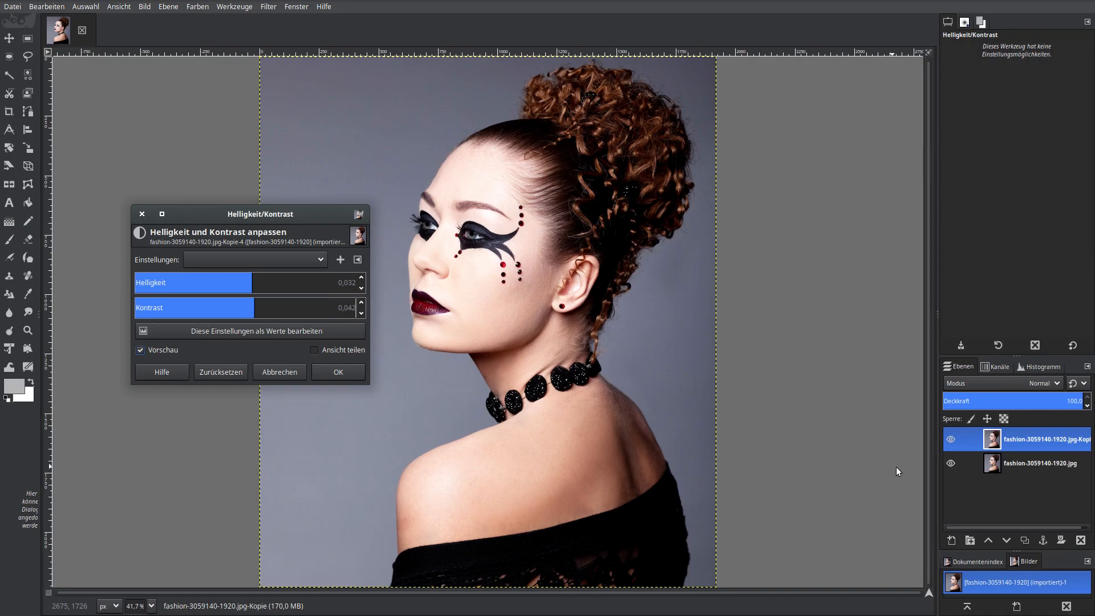
click(328, 375)
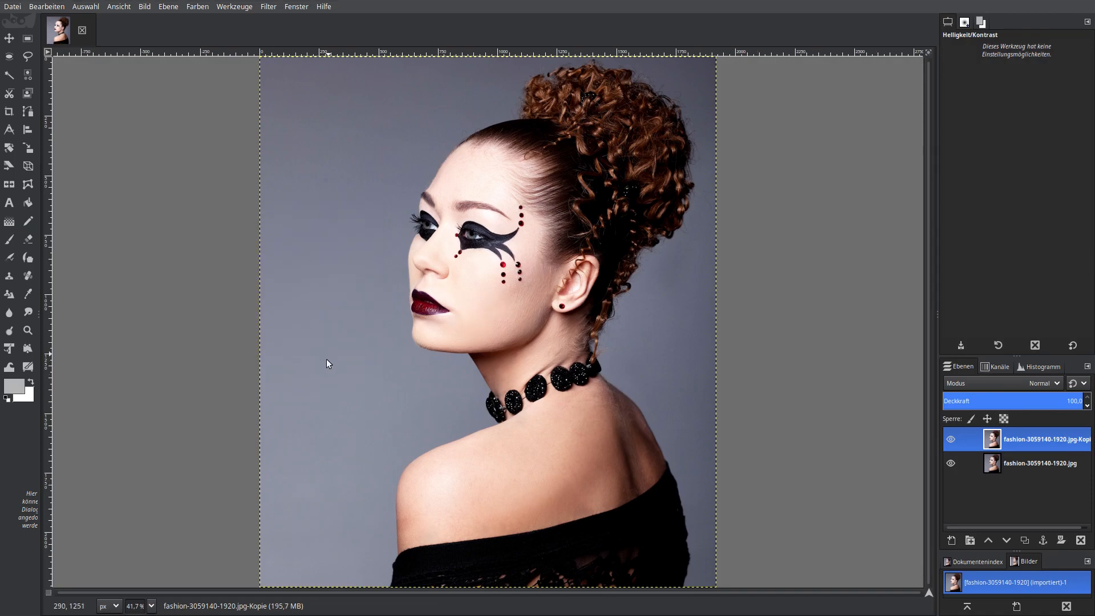
Step: Apply a colour balance to the copy's midtones with Cyan-Red at 5 and Magenta-Green at -20
click(190, 9)
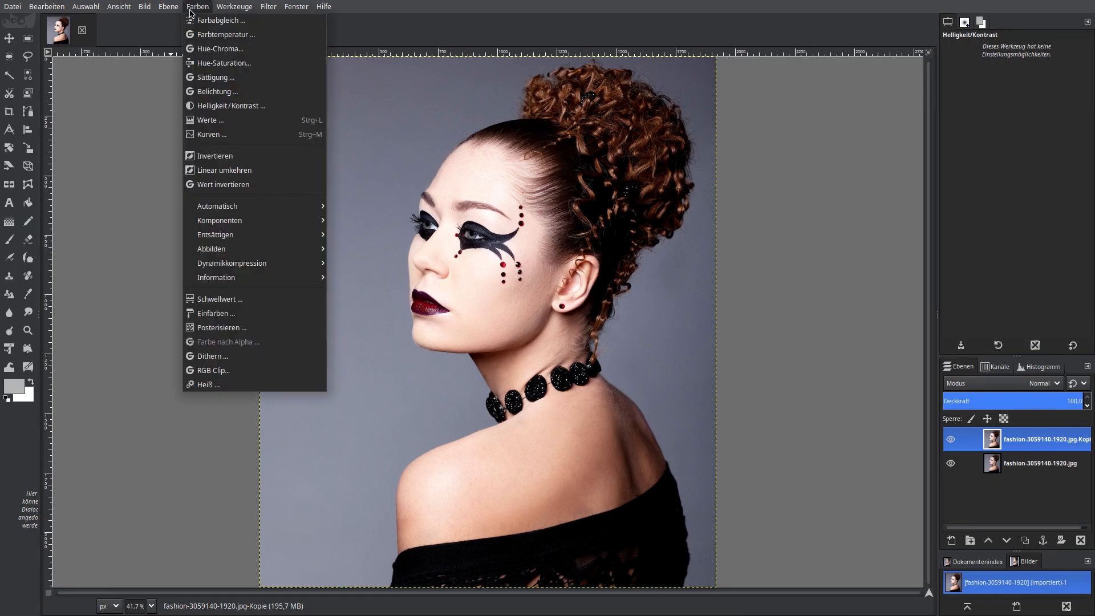
click(196, 21)
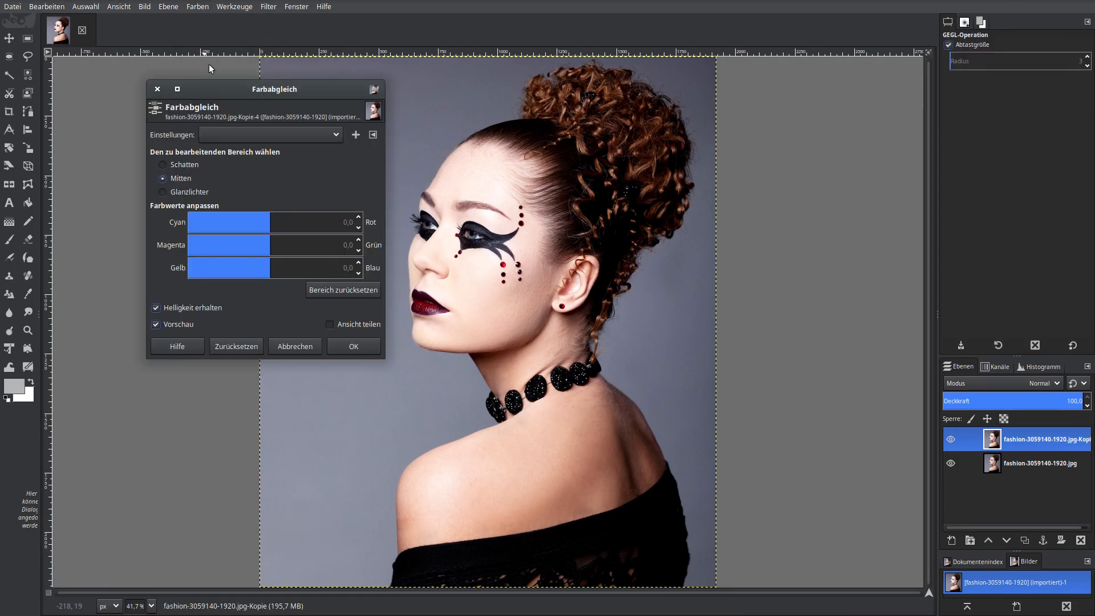
drag(242, 92, 215, 183)
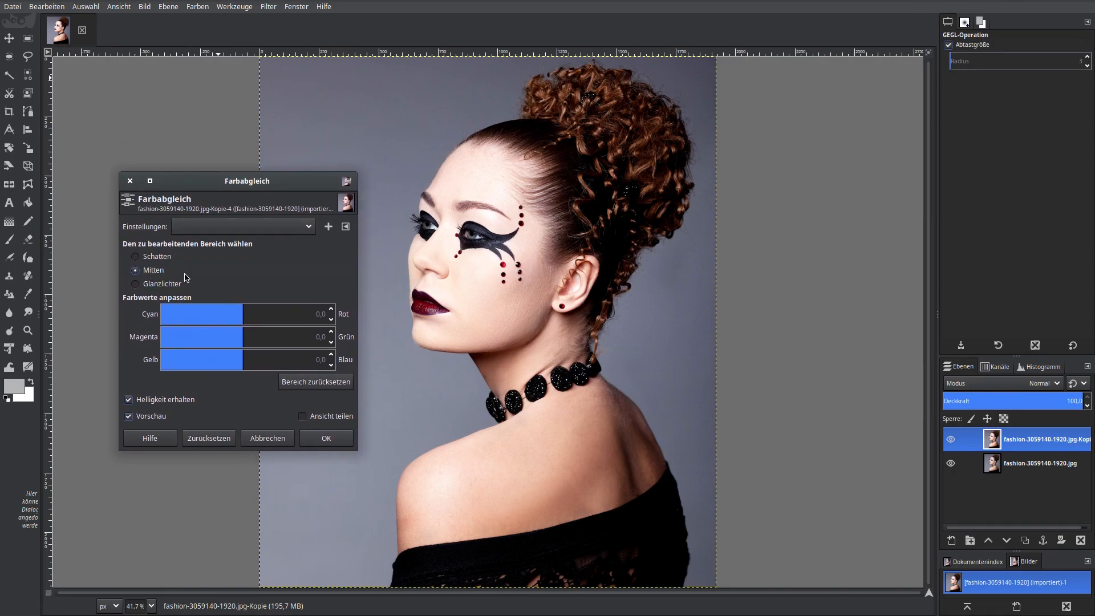
click(321, 315)
text(5)
key(Return)
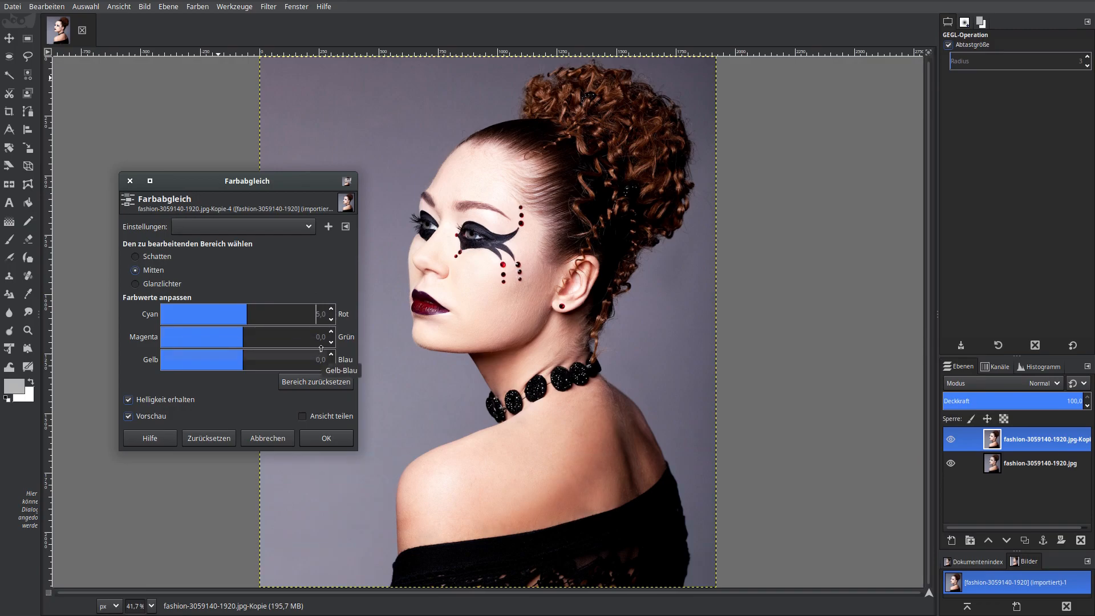
click(322, 339)
key(BackSpace)
text(-20)
key(Return)
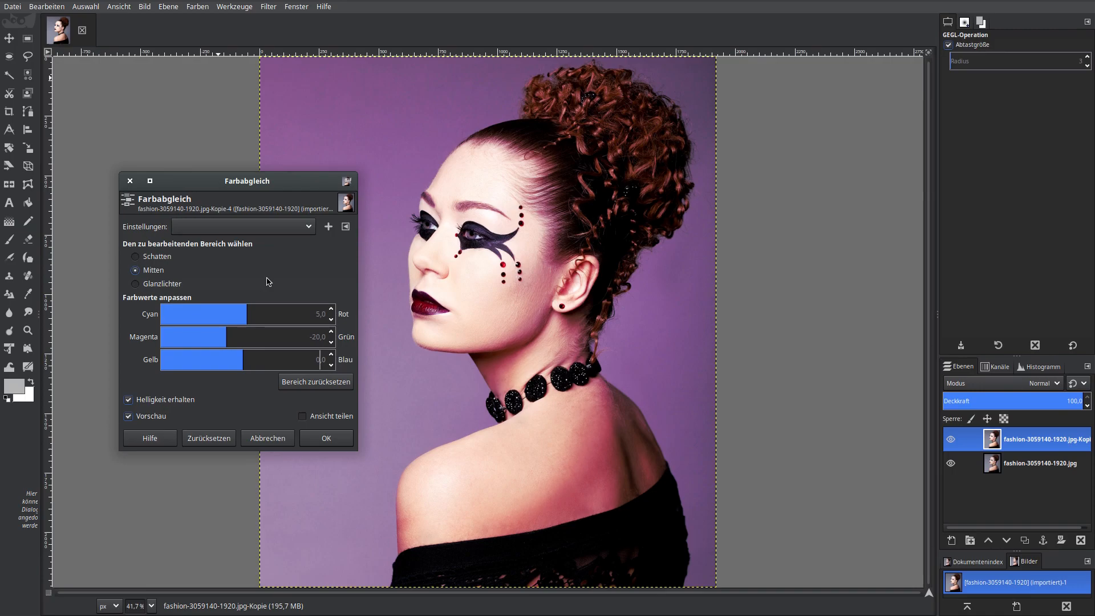
click(328, 440)
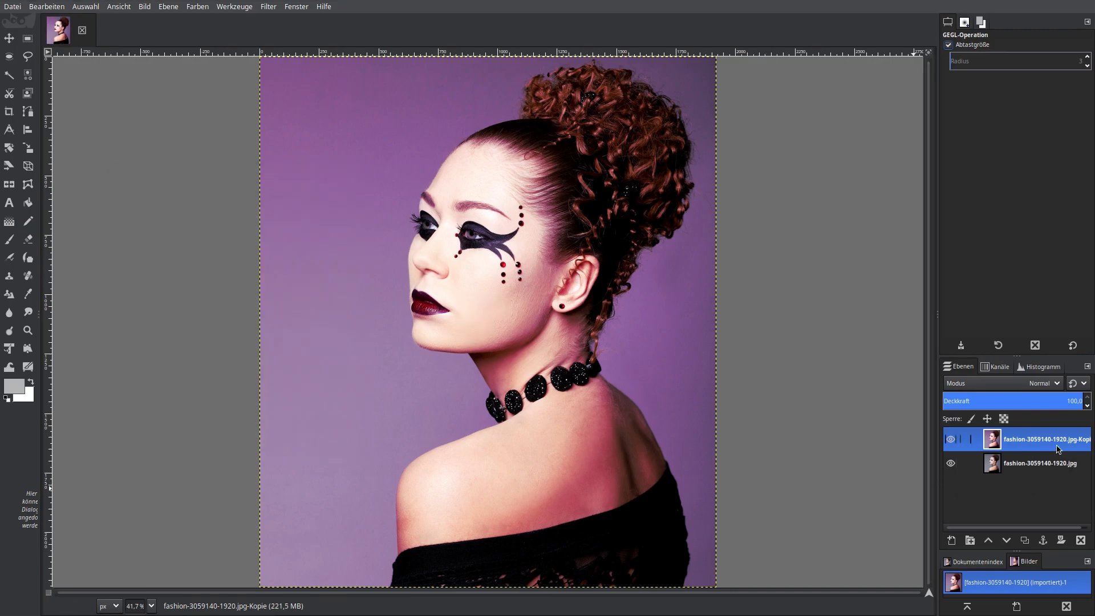
Step: Duplicate the colour-balanced layer and give the new copy 20 % opacity and the Überlagern blend mode
click(1025, 541)
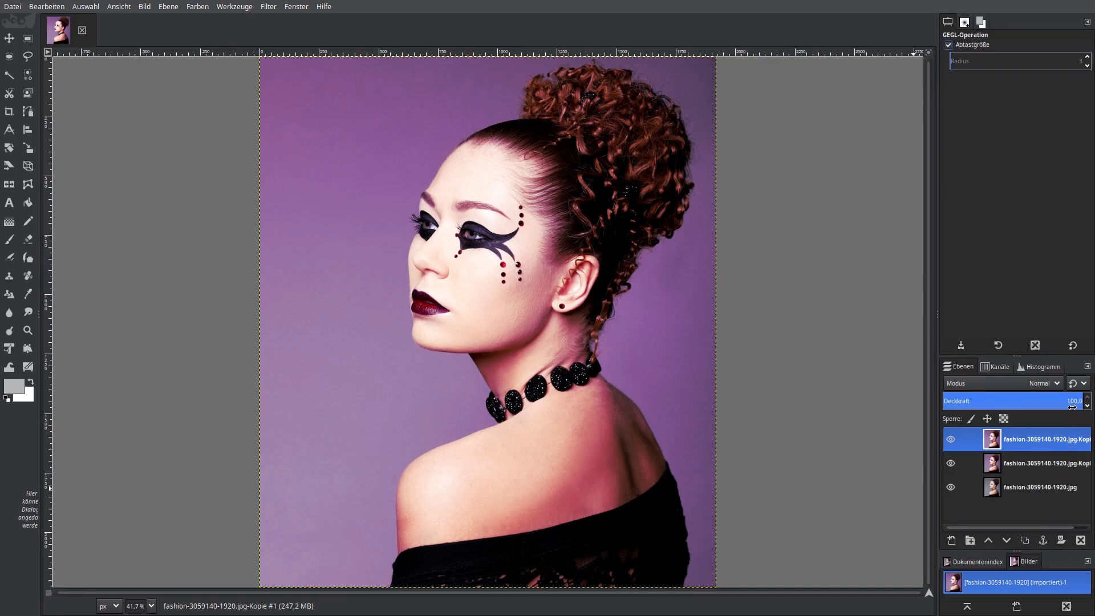
text(20)
key(Return)
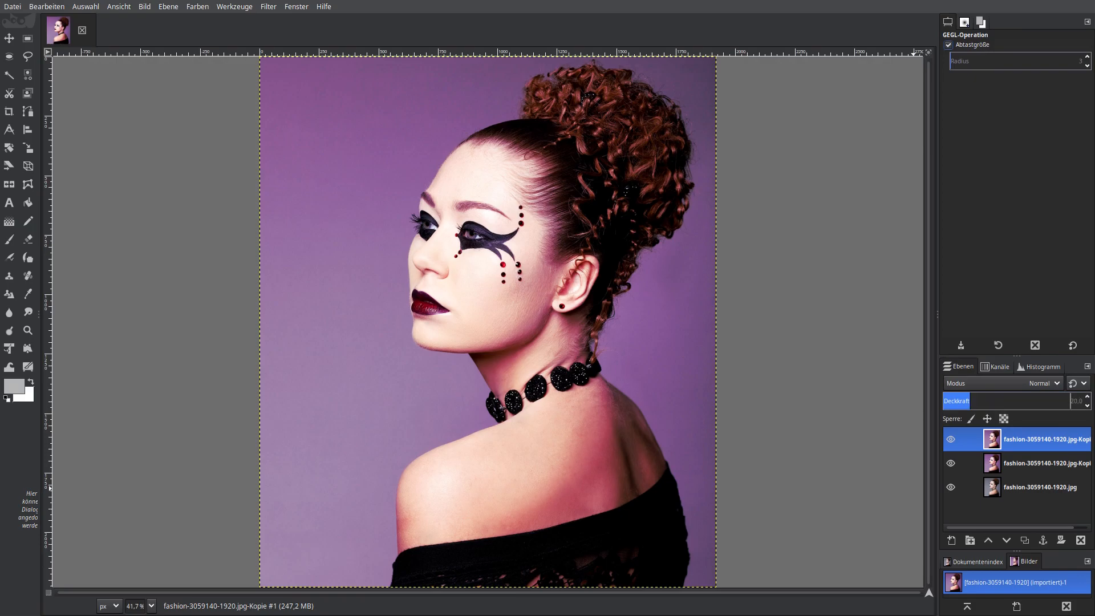
click(1048, 384)
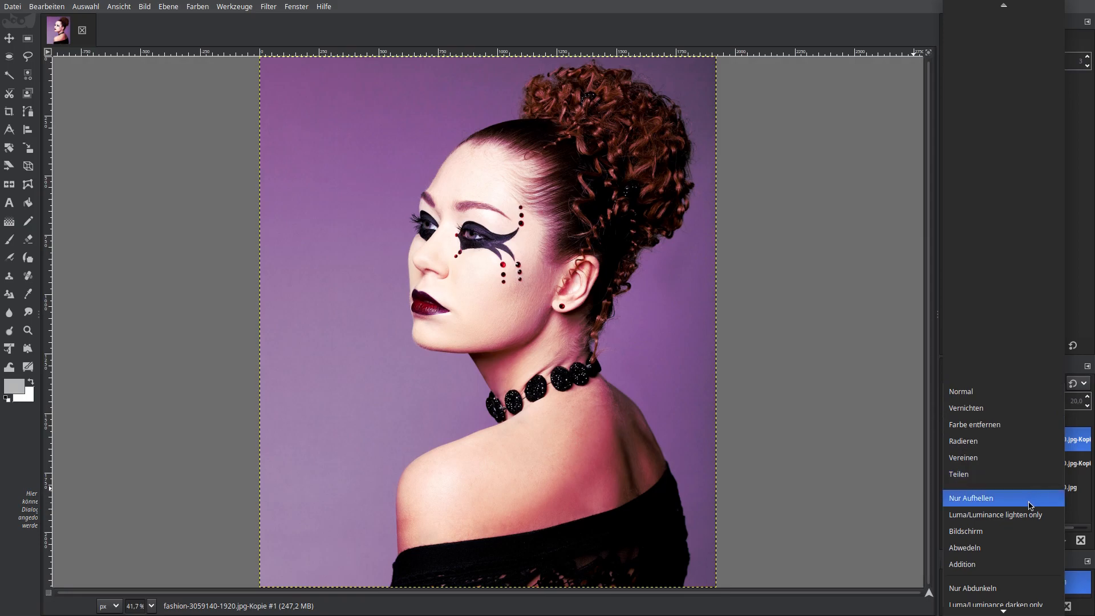
mouse_move(1026, 612)
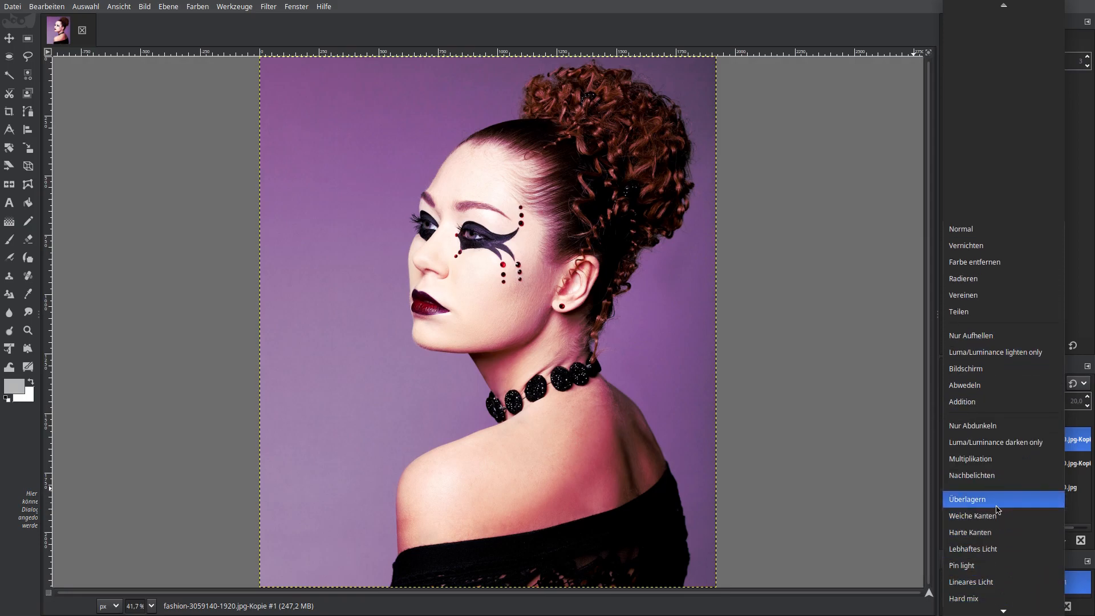
click(995, 506)
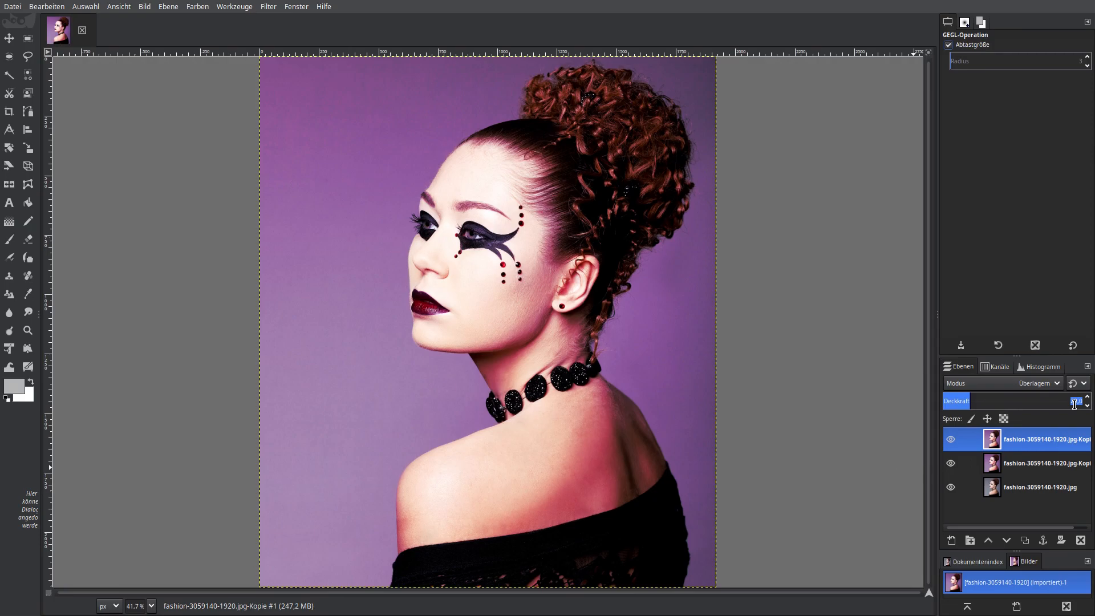
Step: Lower the top copy's opacity to 10 % and merge it down into the layer beneath
text(10)
key(Return)
right_click(1007, 443)
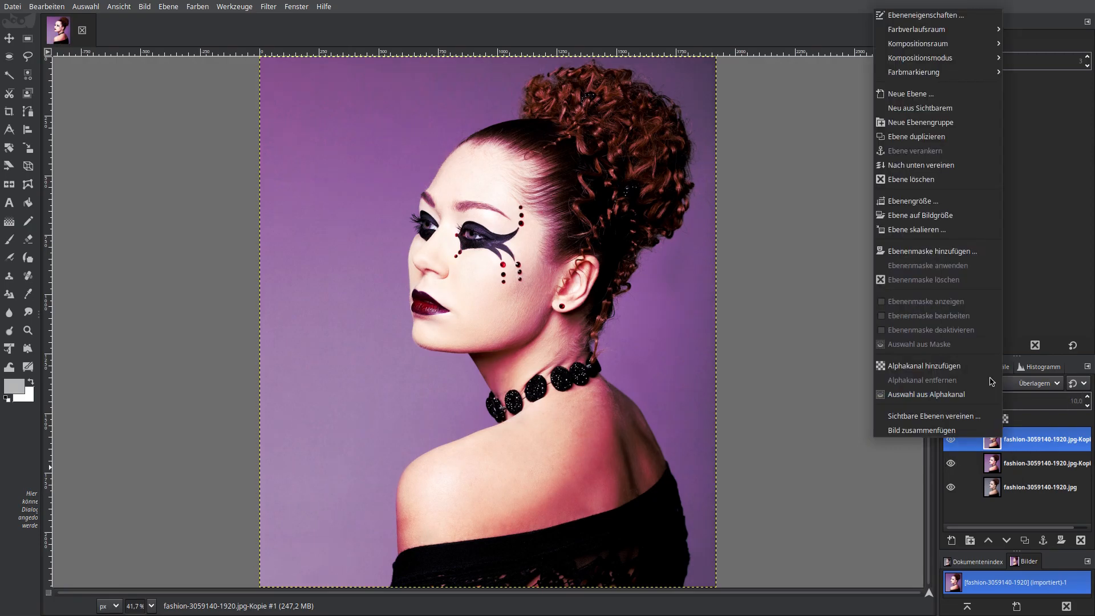
click(960, 175)
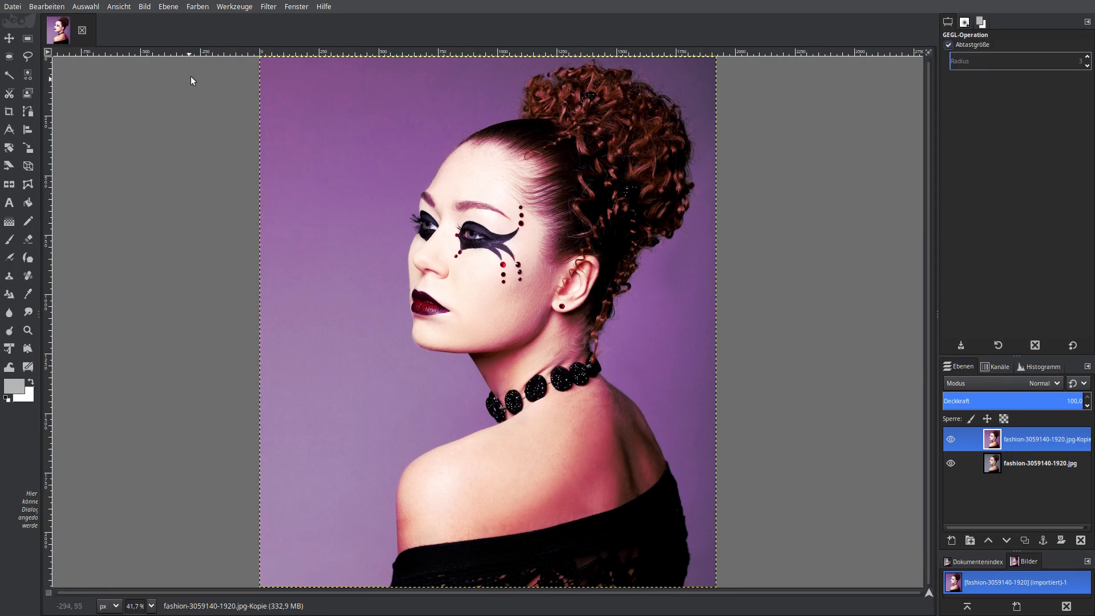
Step: Adjust the merged layer's brightness to -0,022 and contrast to 0,037
click(198, 7)
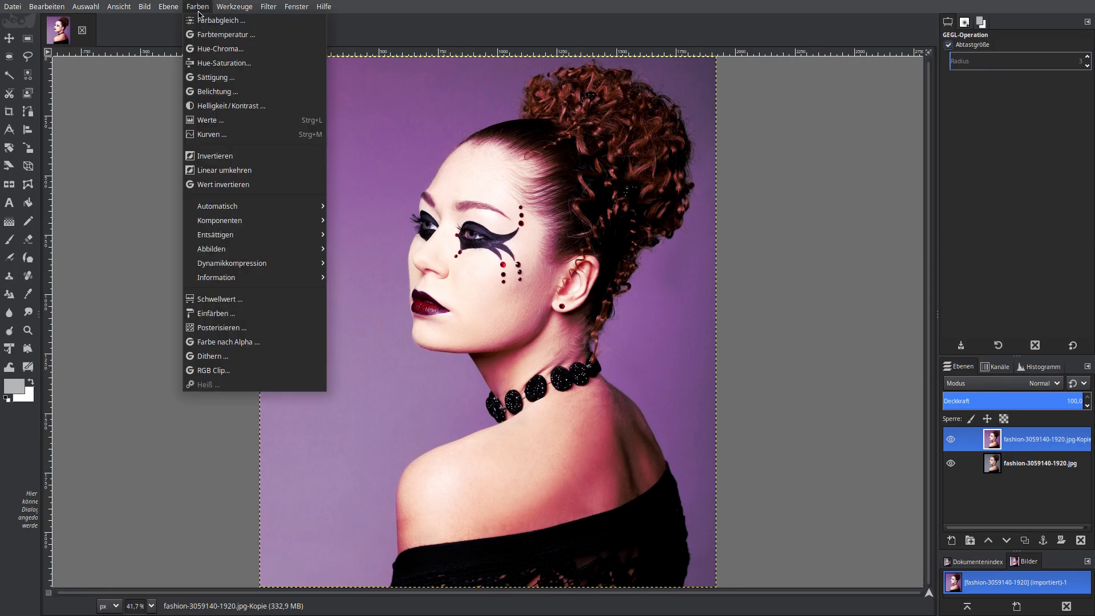
click(211, 106)
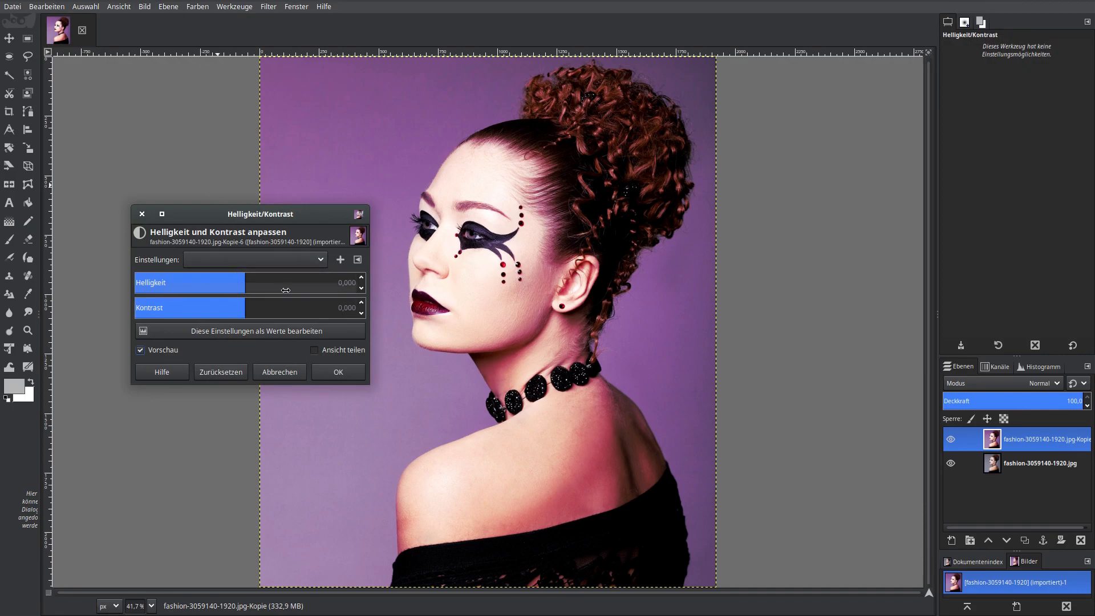
click(342, 293)
key(BackSpace)
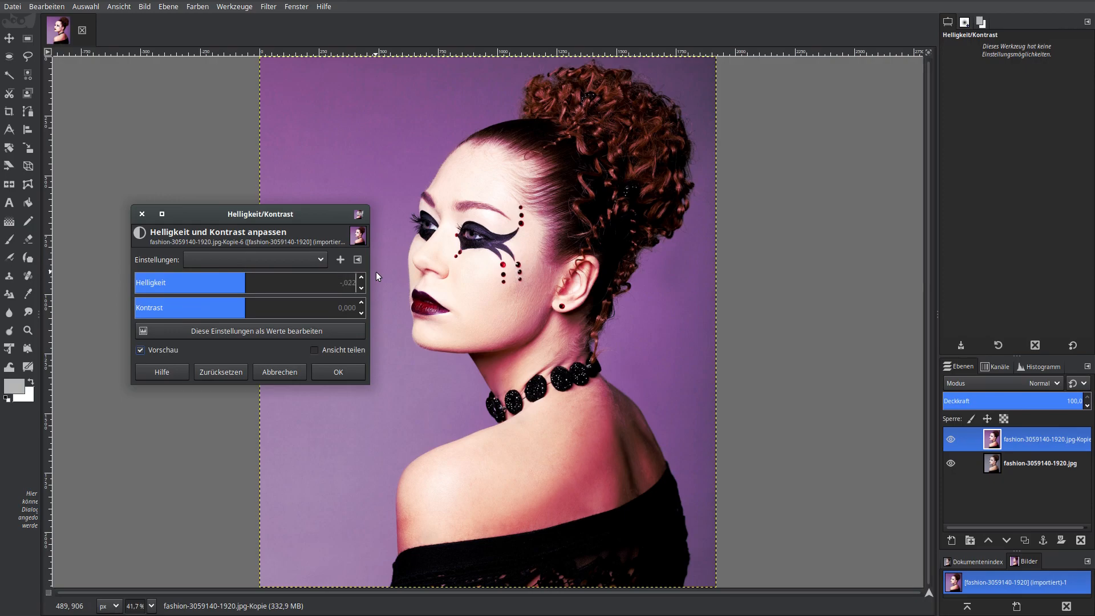
key(Return)
click(352, 310)
text(0,037)
key(Return)
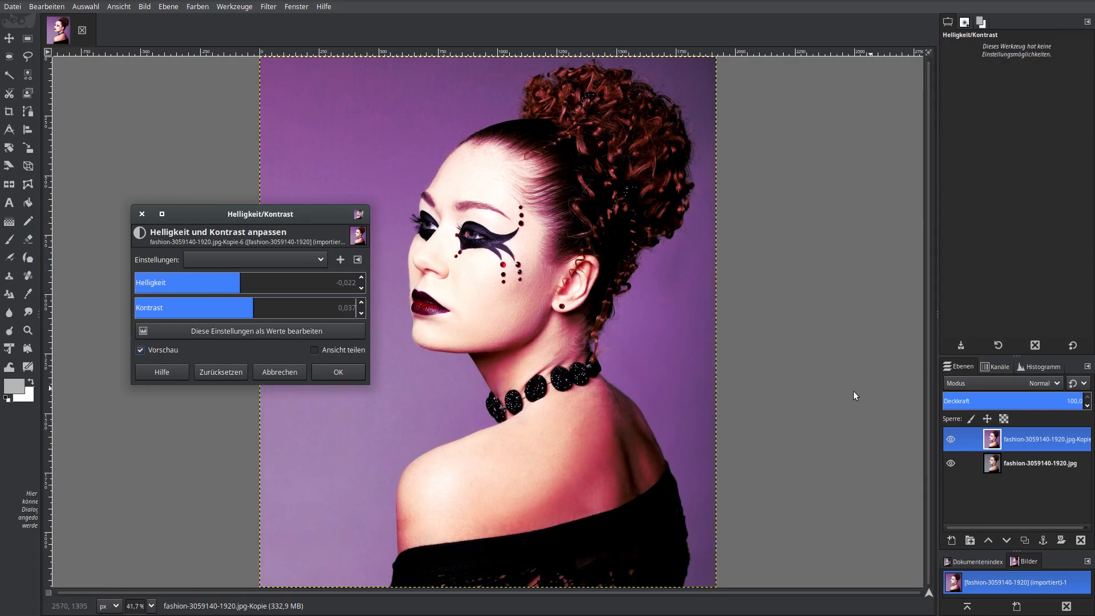
click(350, 373)
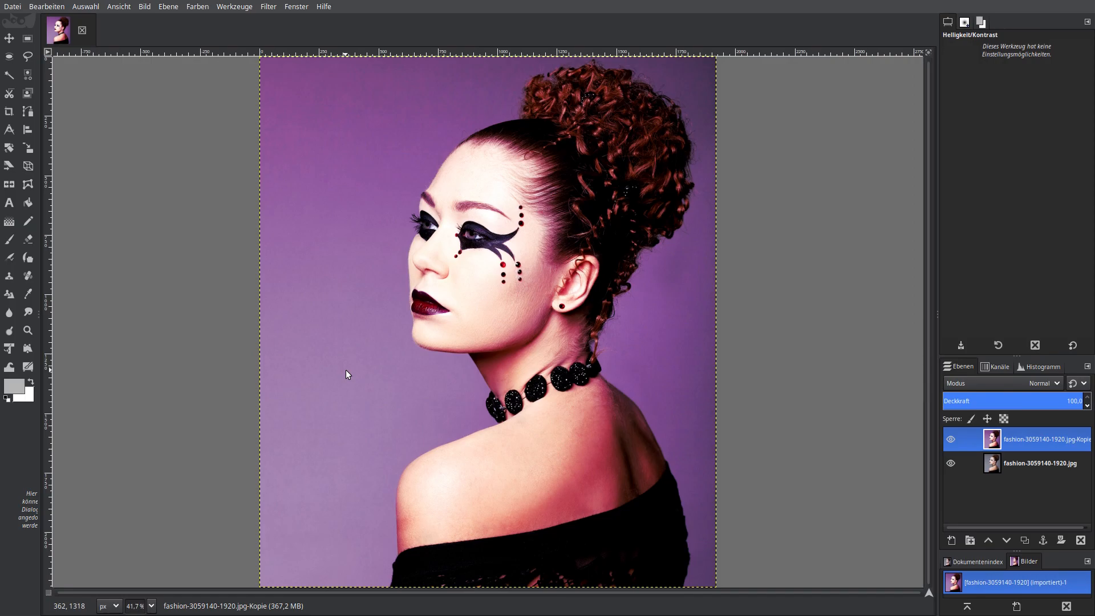
Step: Draw a rectangular selection of about 1488 × 1865 px around the woman, leaving a margin along the image edges
click(27, 38)
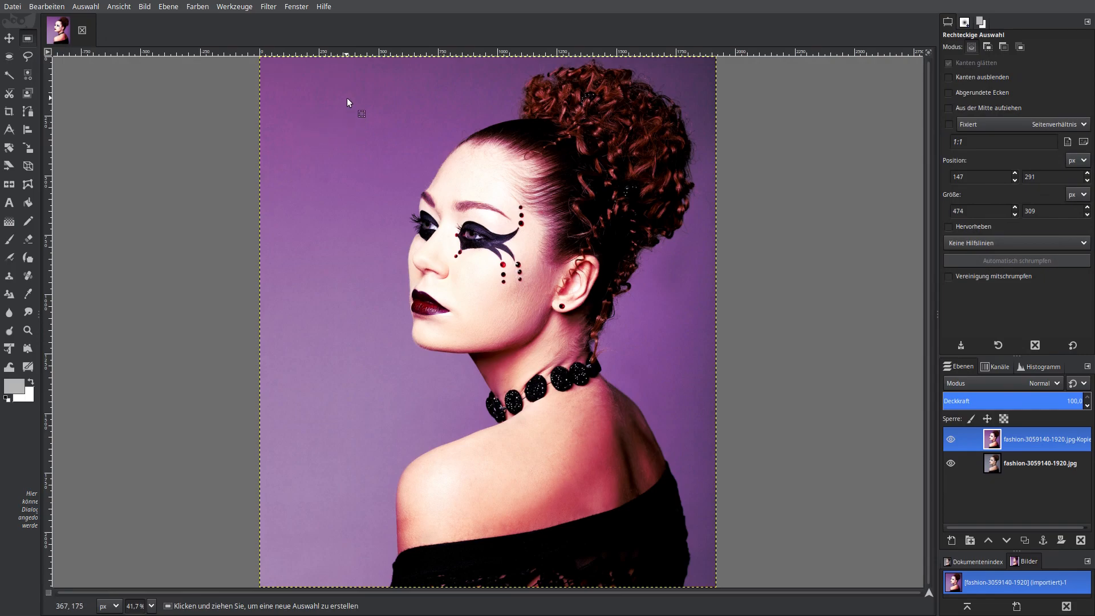
drag(344, 92, 665, 543)
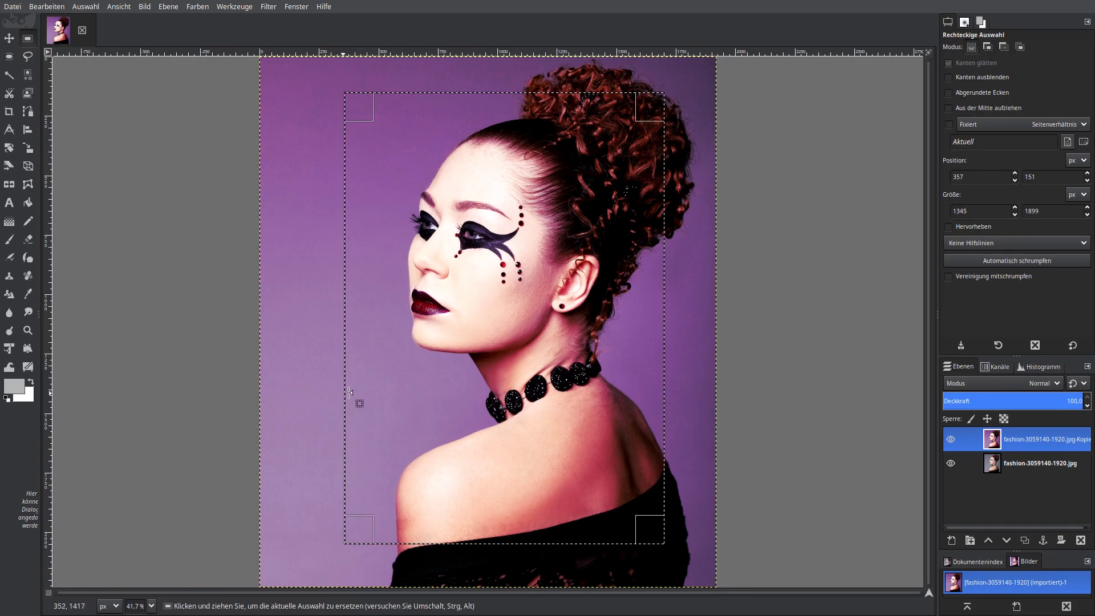
drag(353, 390, 319, 390)
drag(492, 112, 492, 119)
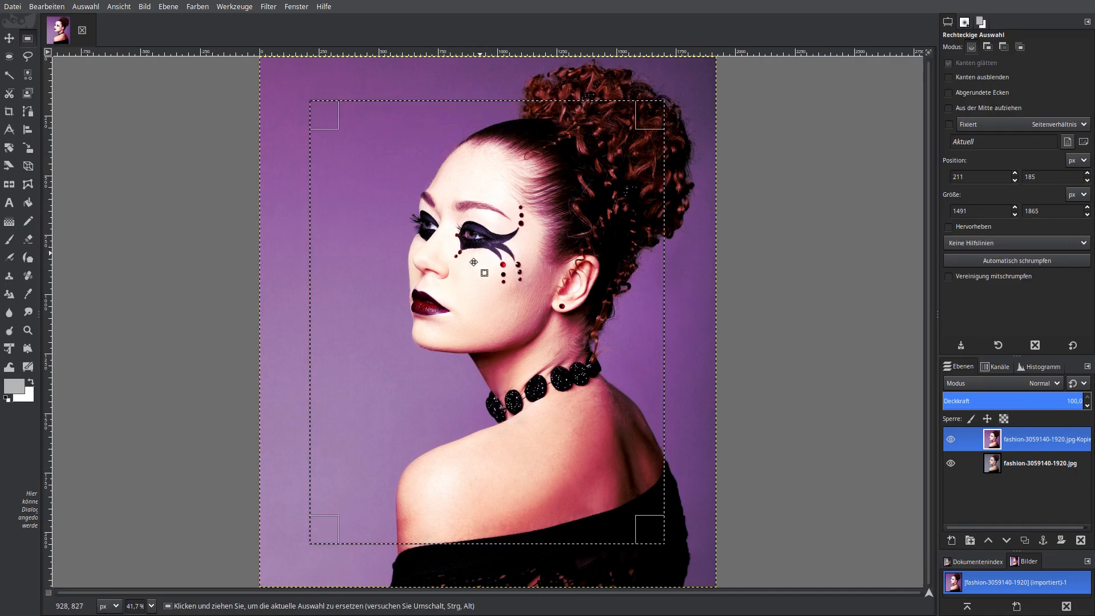
drag(327, 286, 334, 279)
click(336, 279)
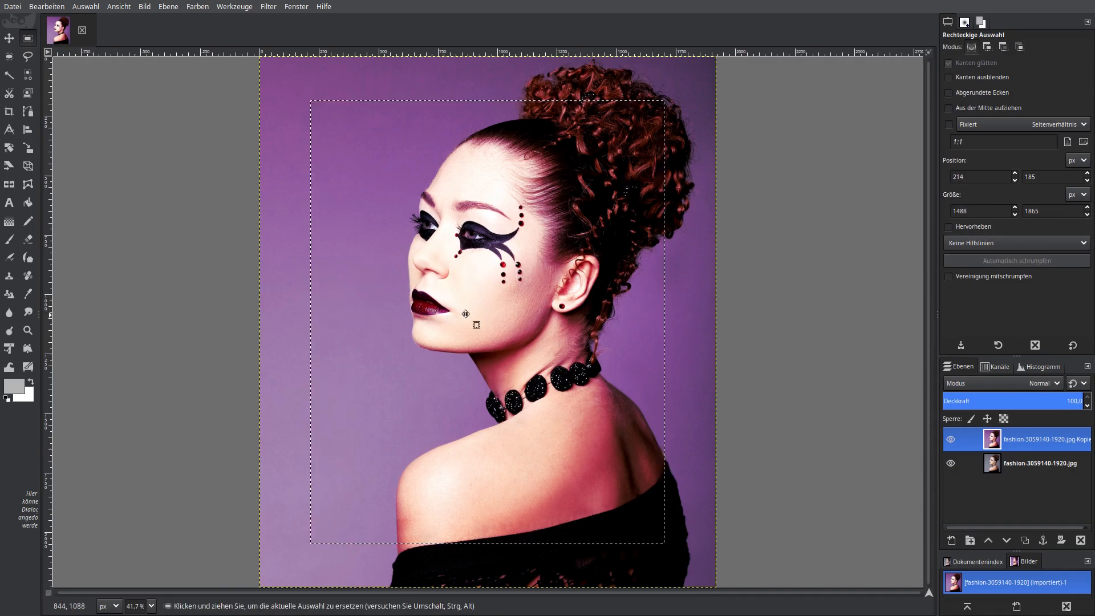
Step: Feather the rectangular selection by 250 px
click(84, 8)
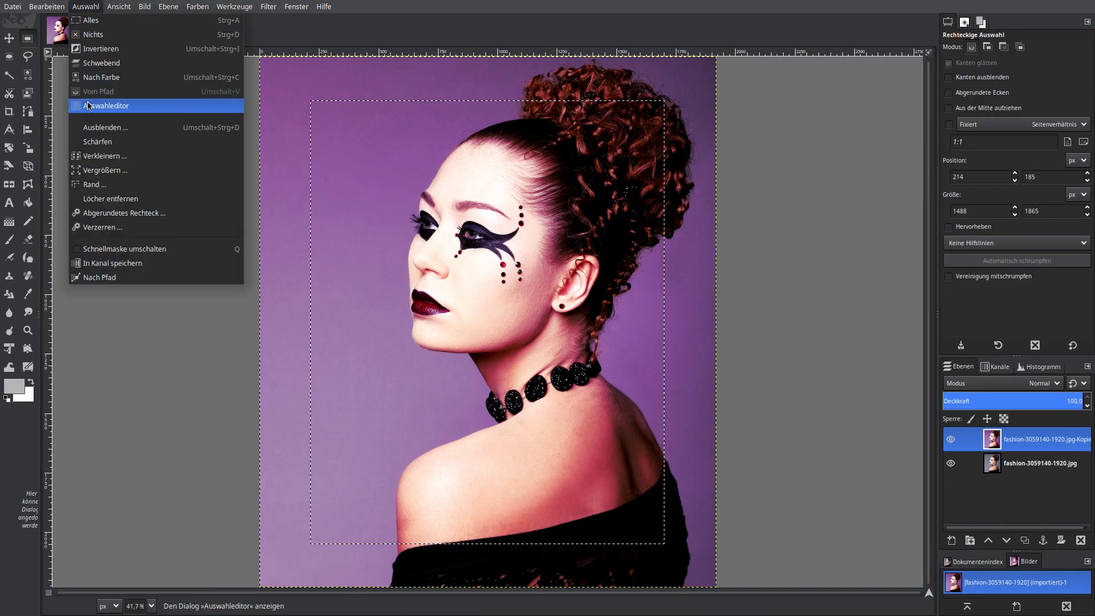
click(90, 129)
drag(98, 96, 282, 269)
double_click(265, 313)
click(266, 312)
text(250)
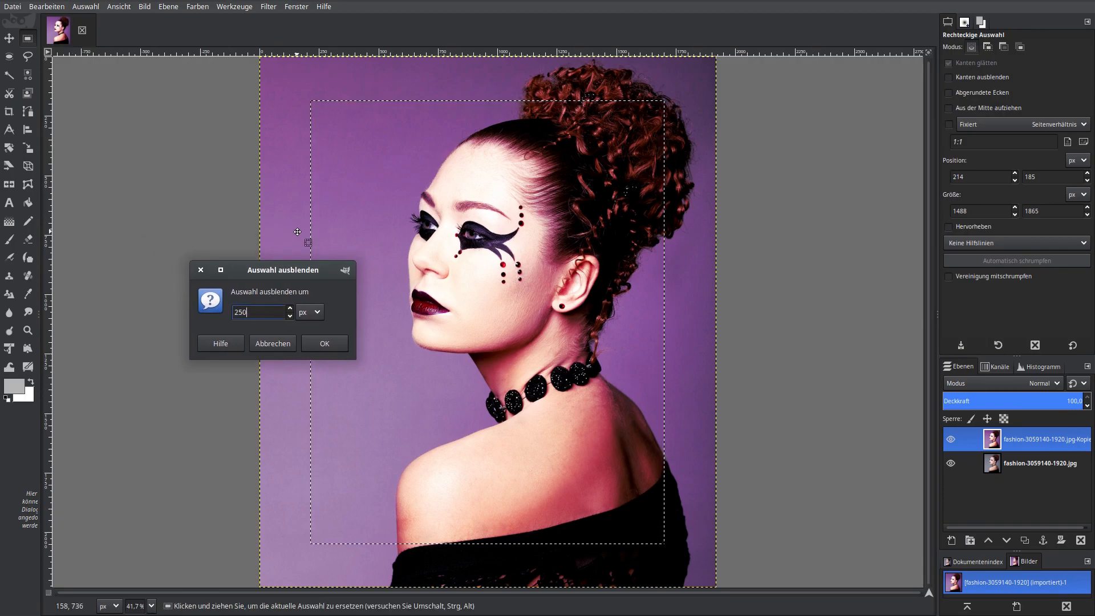
key(Return)
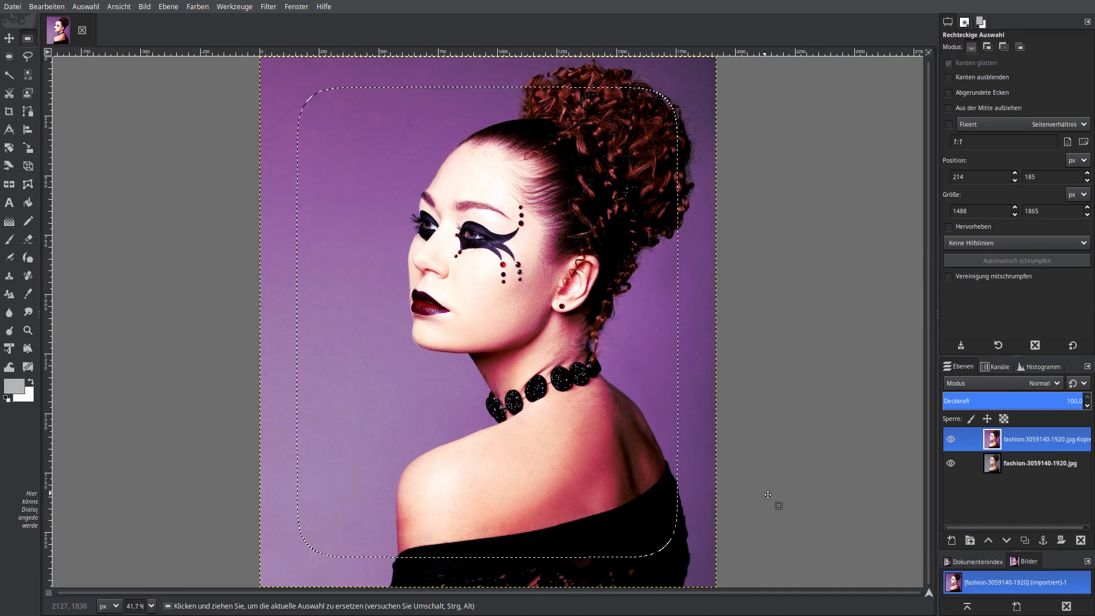
Step: Add a new transparent layer on top and invert the selection so it covers the image border
click(951, 543)
click(1062, 599)
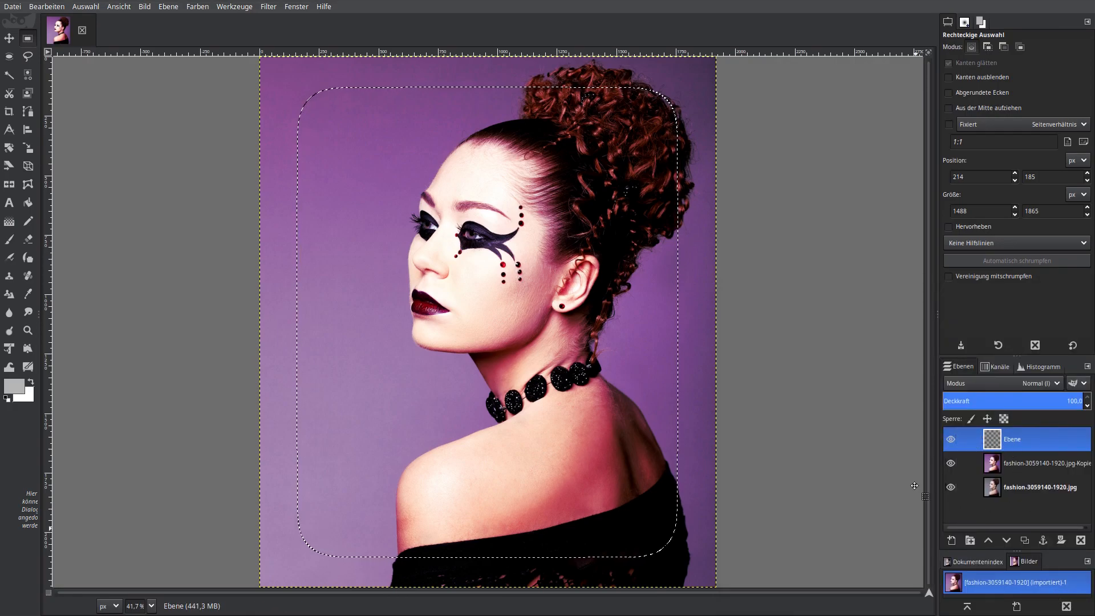
click(86, 7)
click(91, 51)
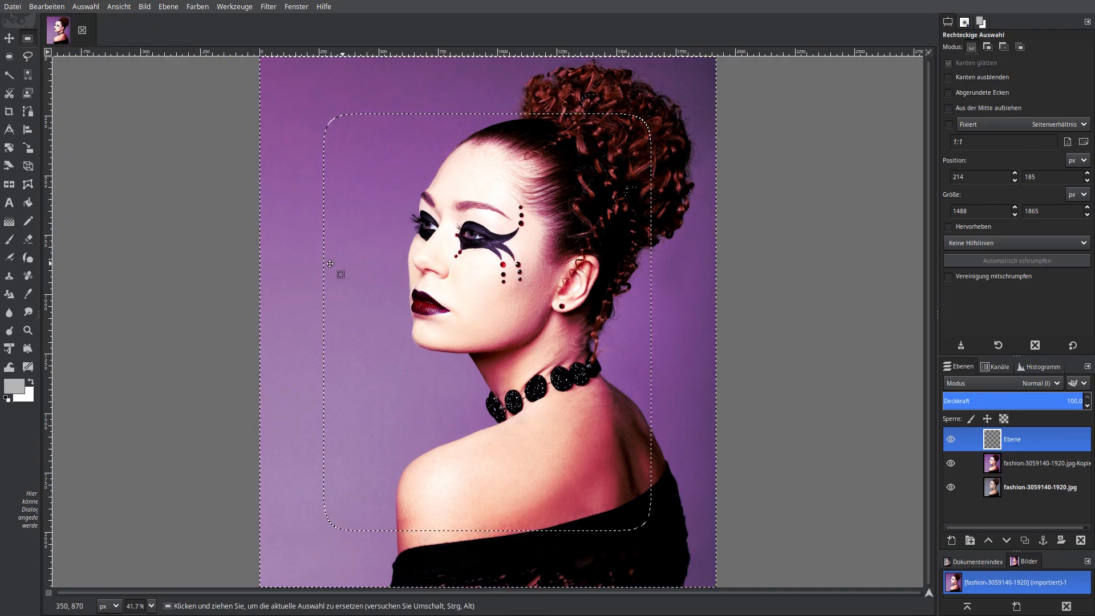
Step: Fill the inverted border selection on the new layer with the light grey foreground colour b5b5b5
click(19, 391)
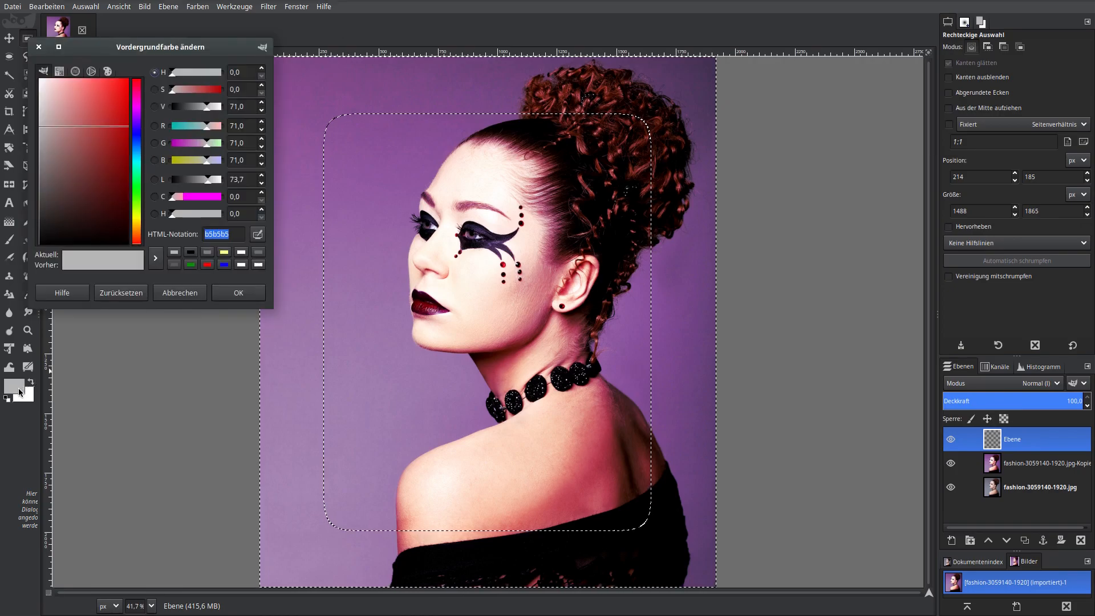
click(239, 233)
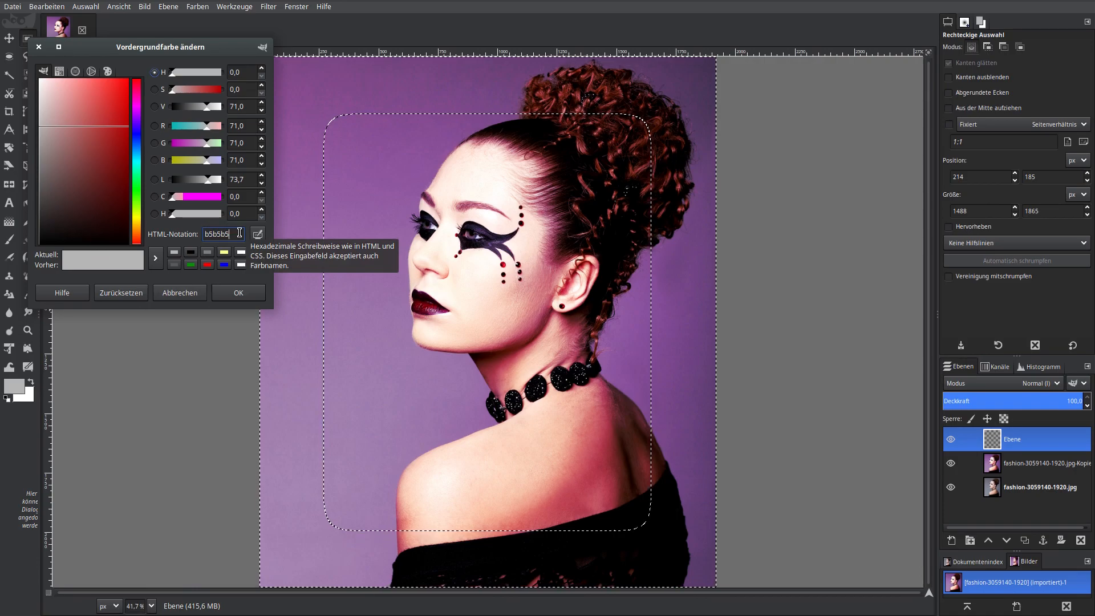
click(238, 293)
drag(16, 388, 287, 351)
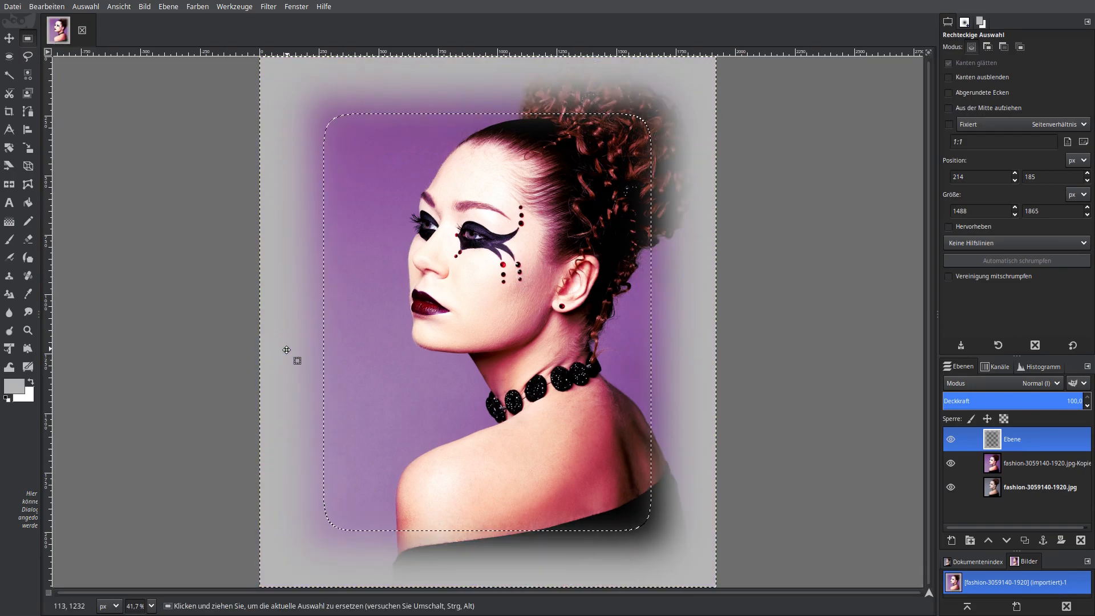
Step: Switch the grey border layer to the default blend mode group and set its mode to Multiplikation
click(1081, 385)
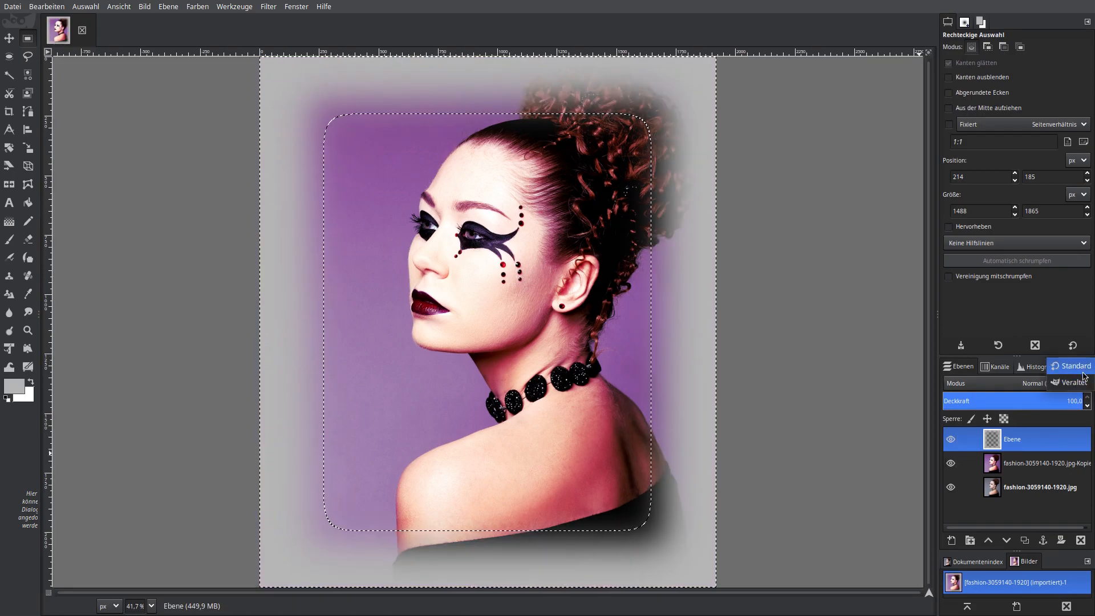
click(1083, 373)
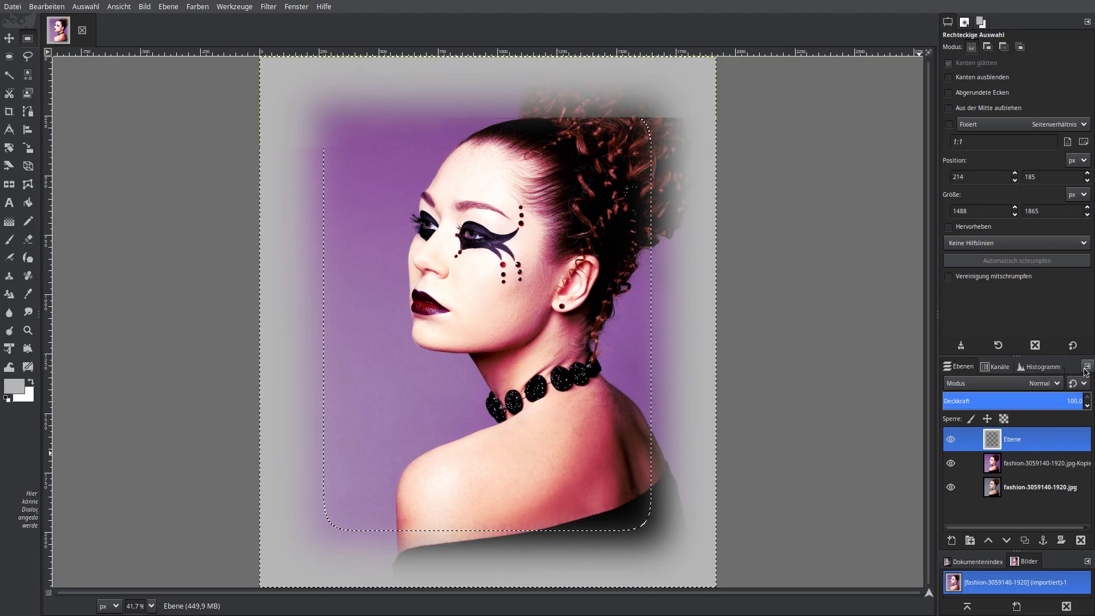
click(1050, 383)
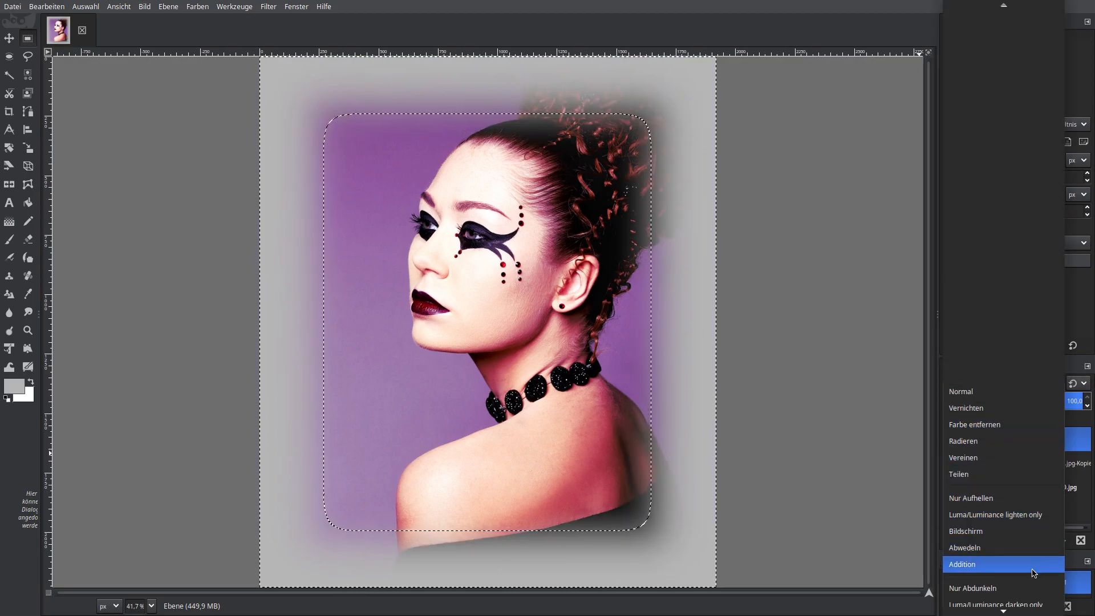
mouse_move(1020, 611)
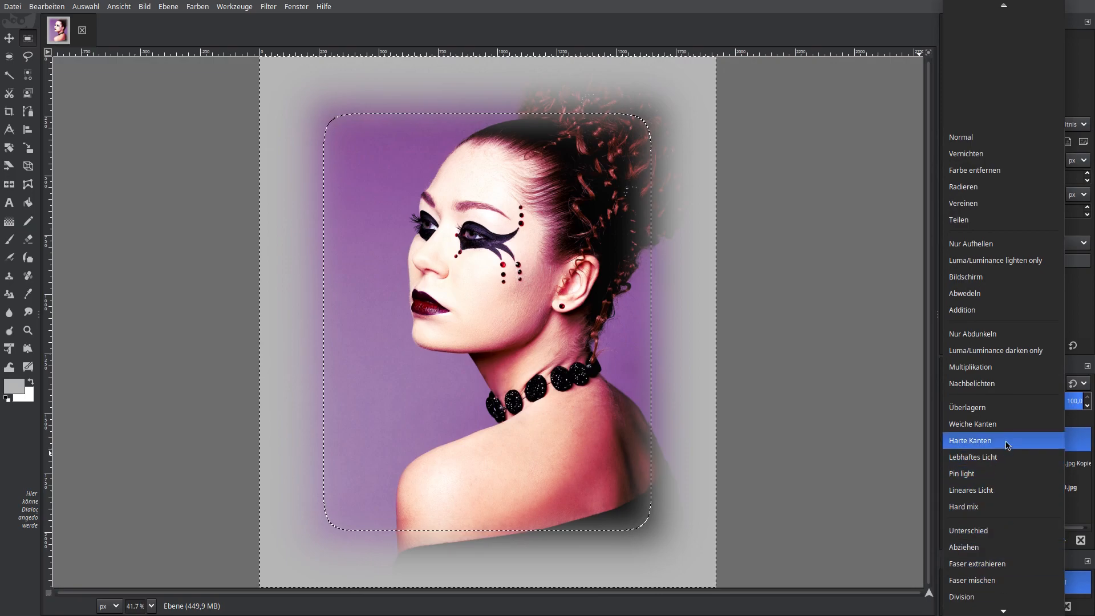
click(995, 372)
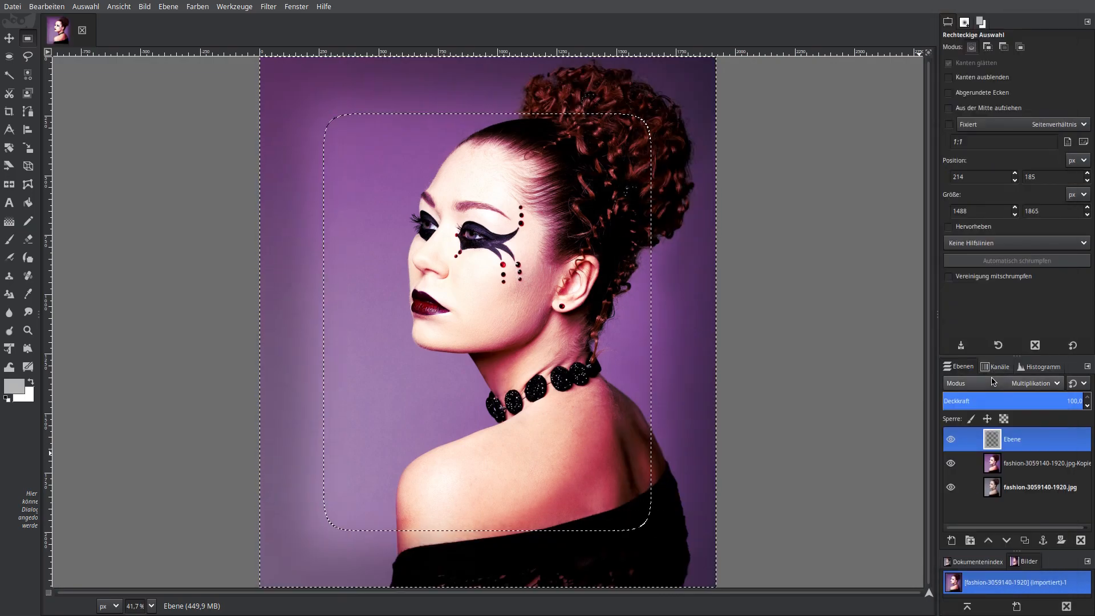
Step: Remove the selection and set the grey border layer's opacity to 50
click(86, 7)
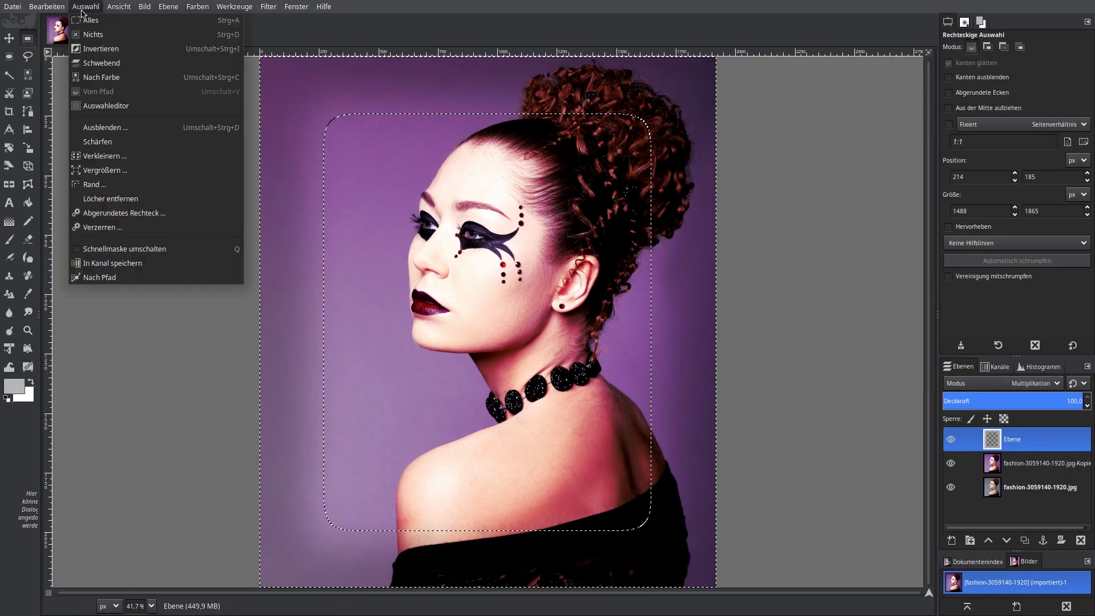
click(100, 32)
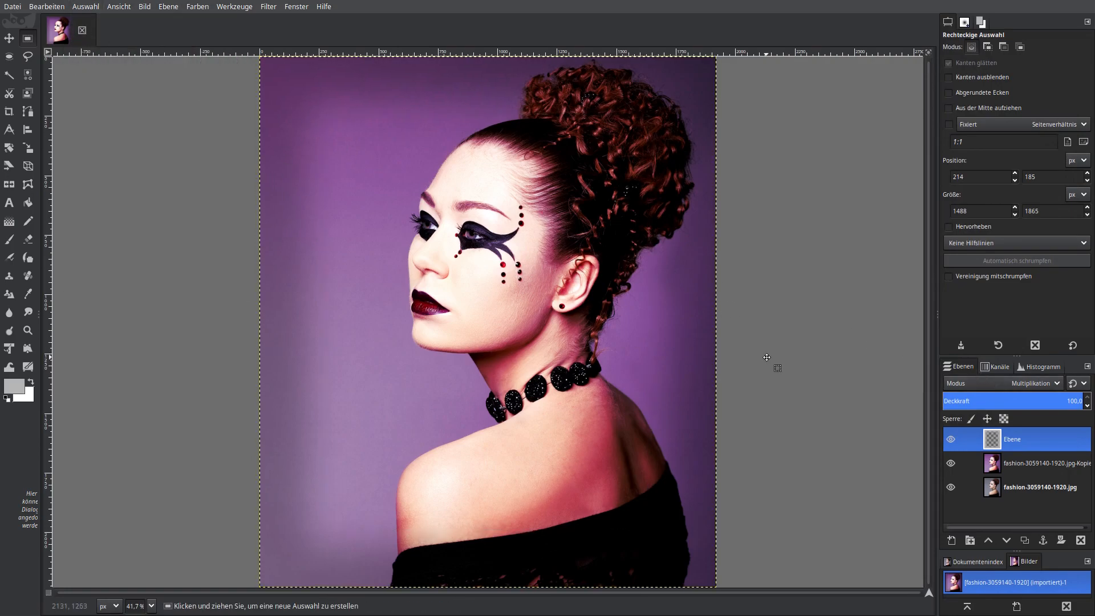
double_click(1071, 405)
text(50)
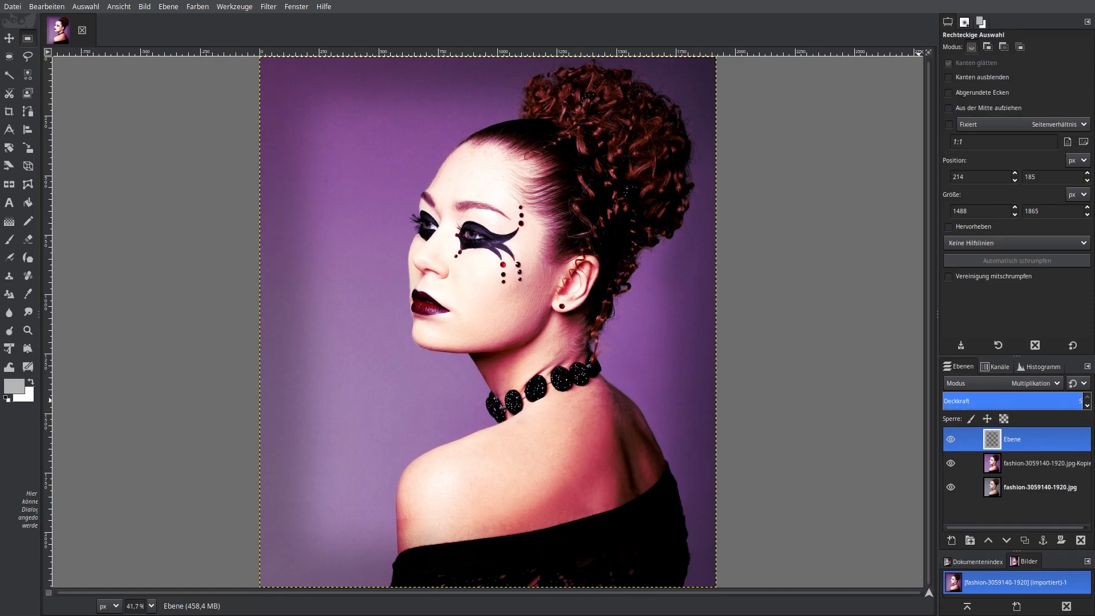
key(Return)
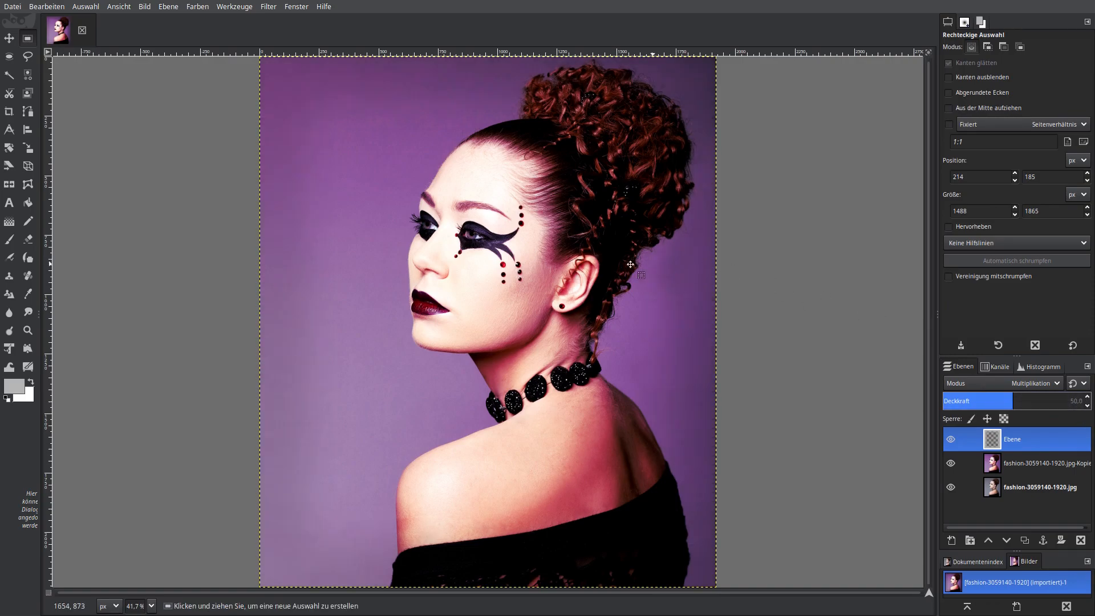
Step: Merge the grey border layer down into the retouched copy and remove the merged layer's alpha channel
right_click(999, 437)
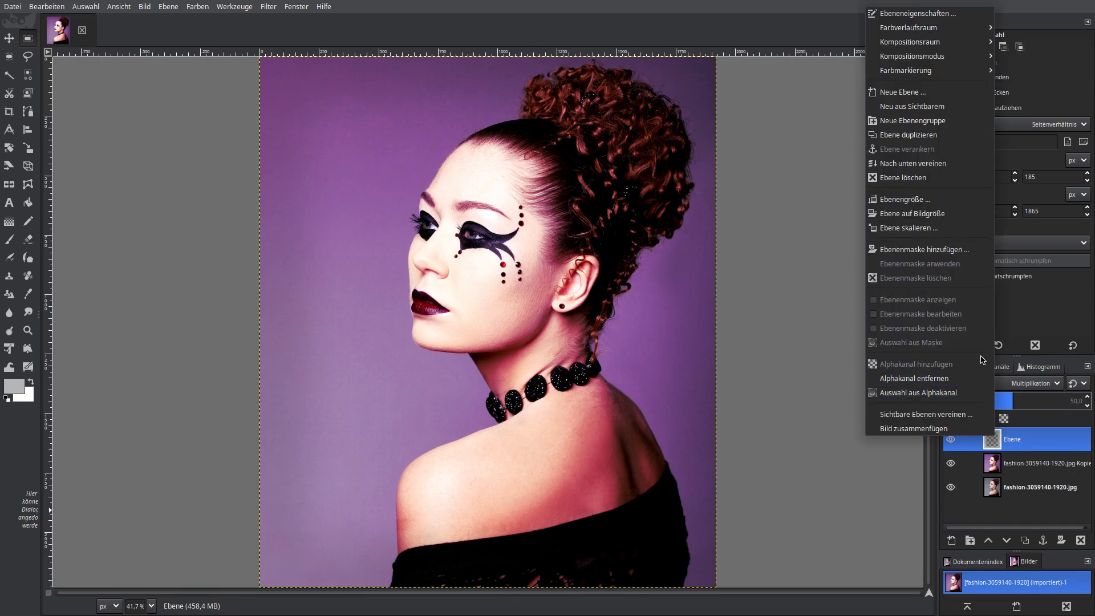
click(945, 167)
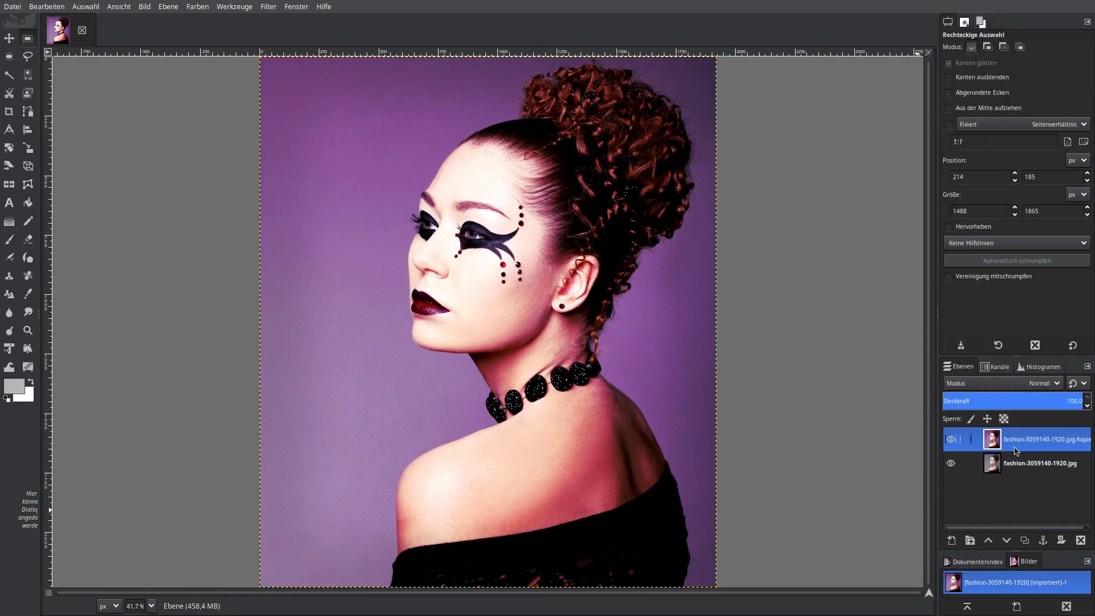
right_click(1023, 444)
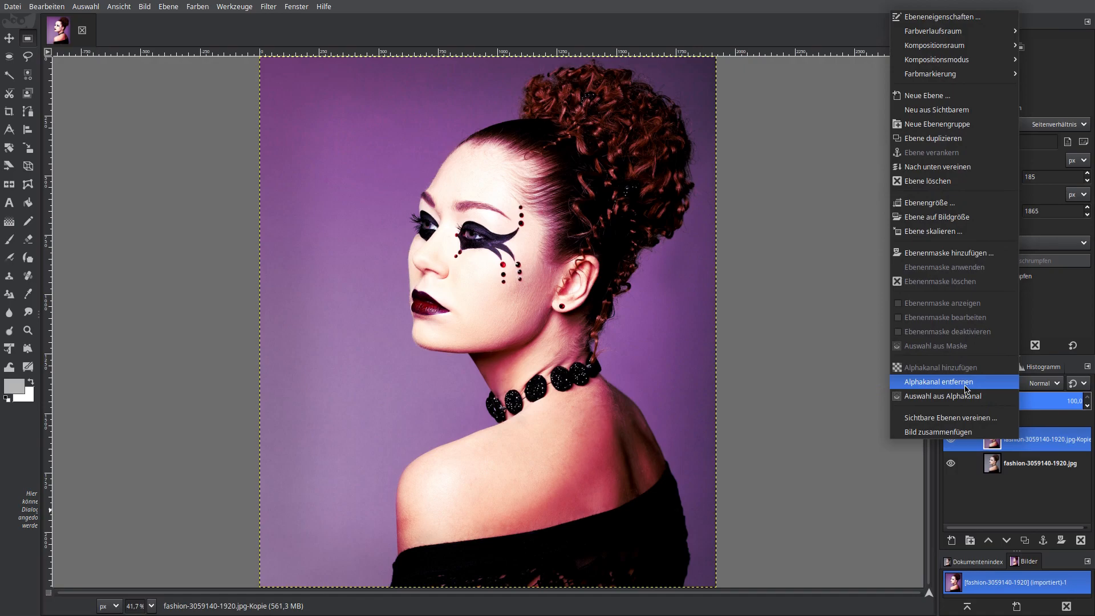
click(967, 388)
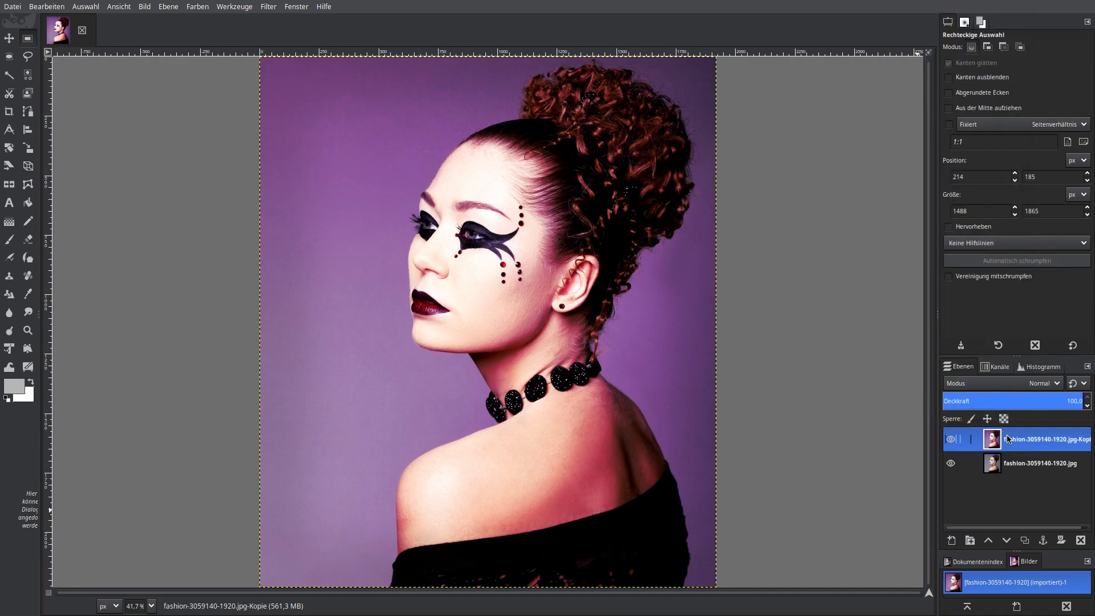
Step: Apply the G'MIC filter Layers to tiles to all visible layers in reverse order, placing the original and retouched portraits side by side
click(265, 8)
click(307, 327)
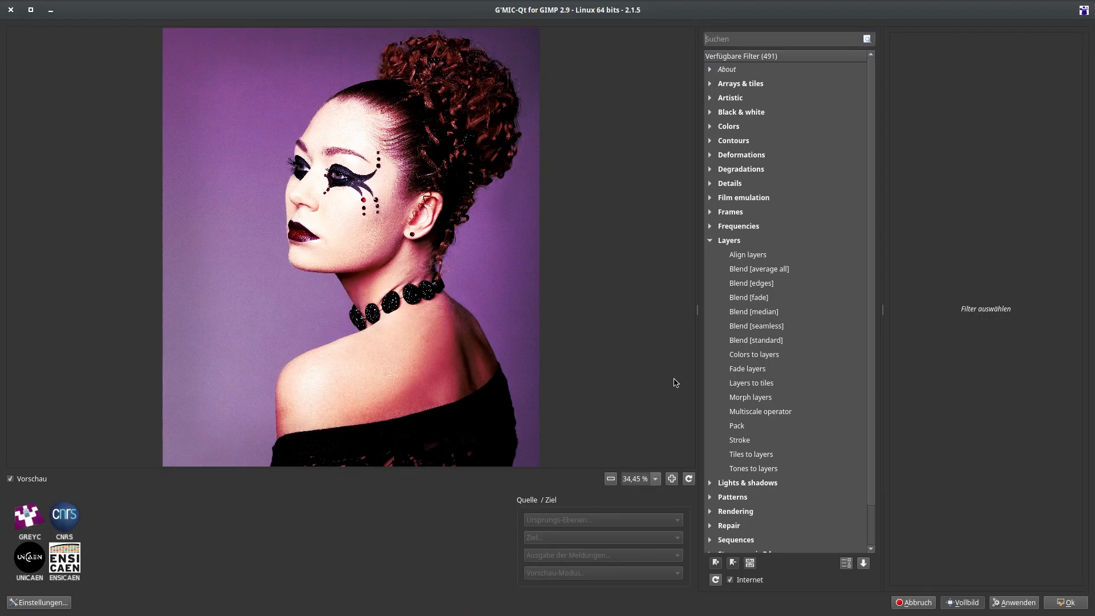
click(710, 243)
click(710, 242)
click(755, 387)
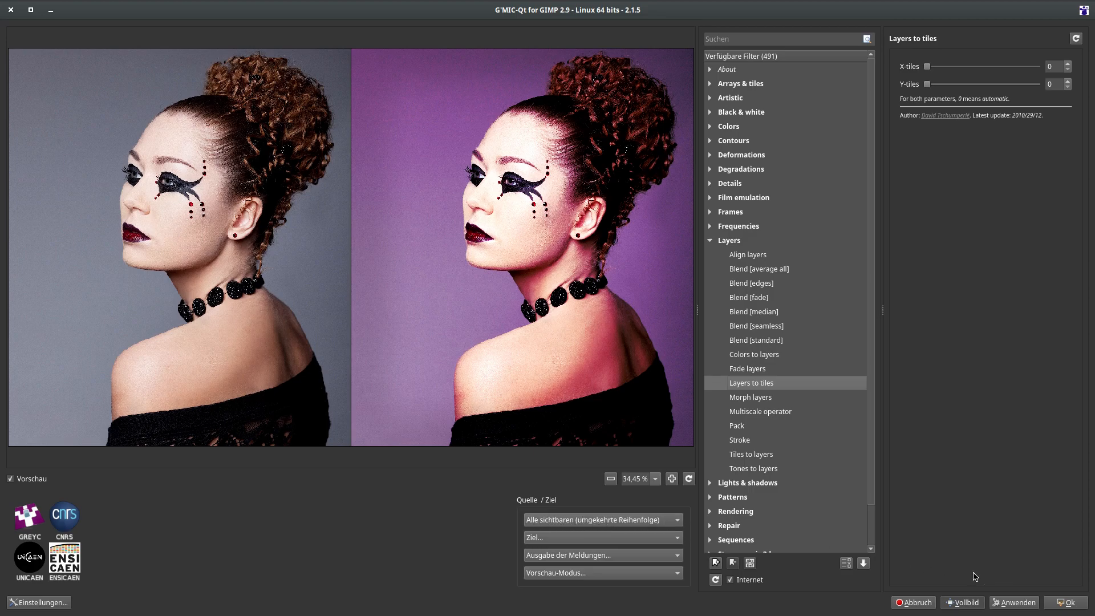
click(1066, 603)
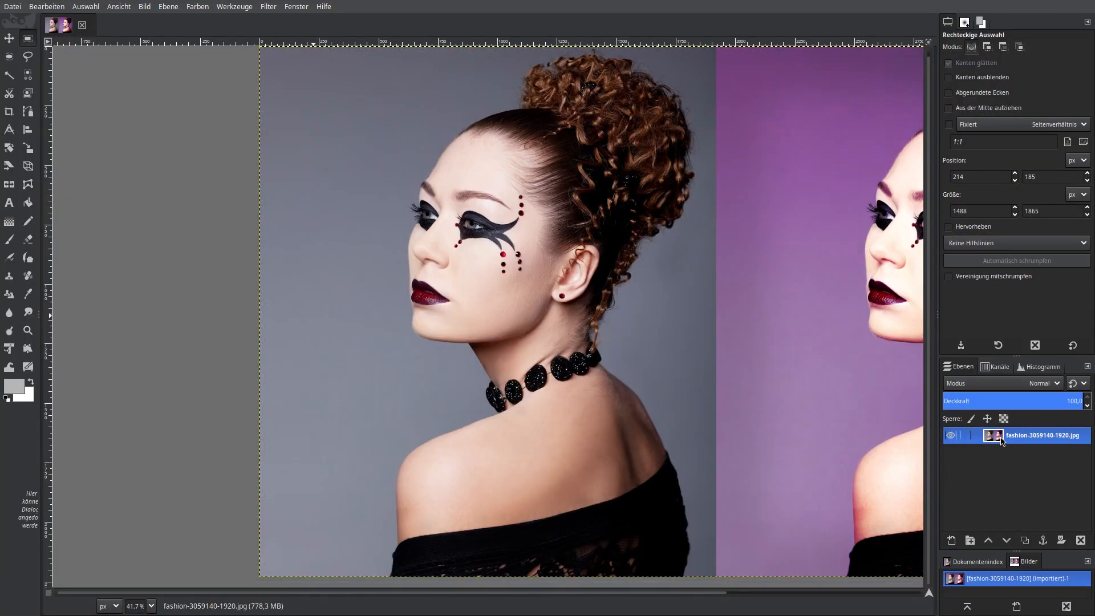
key(shift+ctrl+j)
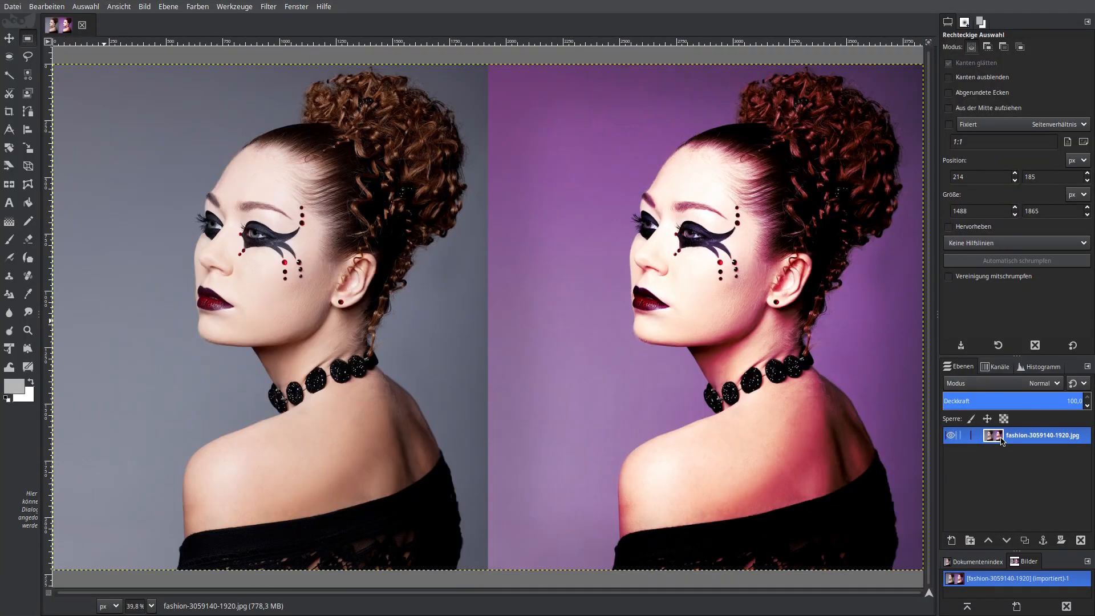